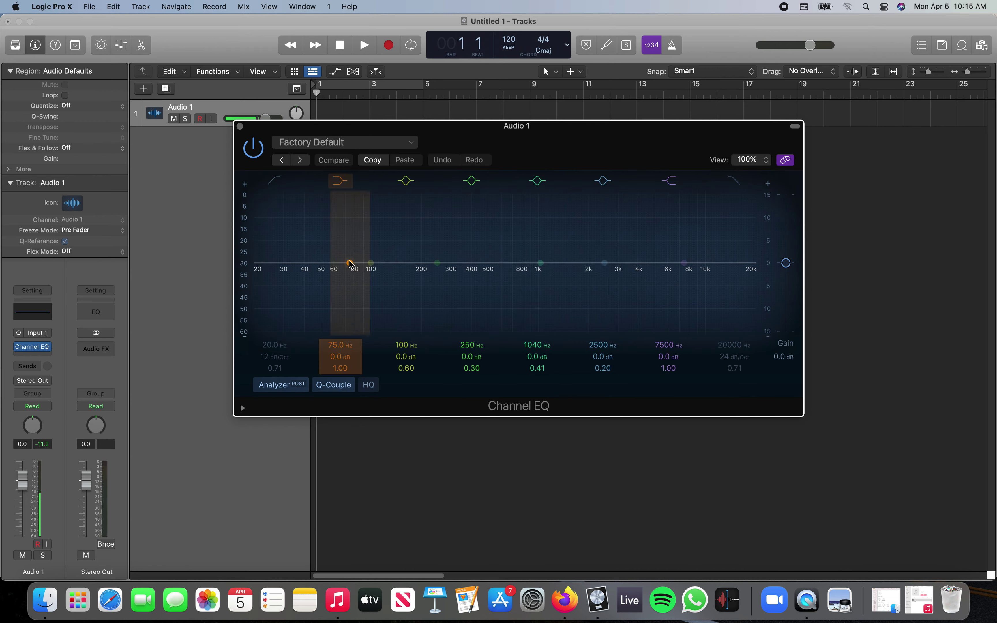
# Move the low shelf band to 95.5 Hz at -0.5 dB and enable the low cut filter at 142 Hz with a Q of 1.00.
pyautogui.moveTo(349, 263)
pyautogui.mouseDown()
pyautogui.moveTo(320, 385)
pyautogui.moveTo(356, 267)
pyautogui.moveTo(369, 264)
pyautogui.mouseUp()
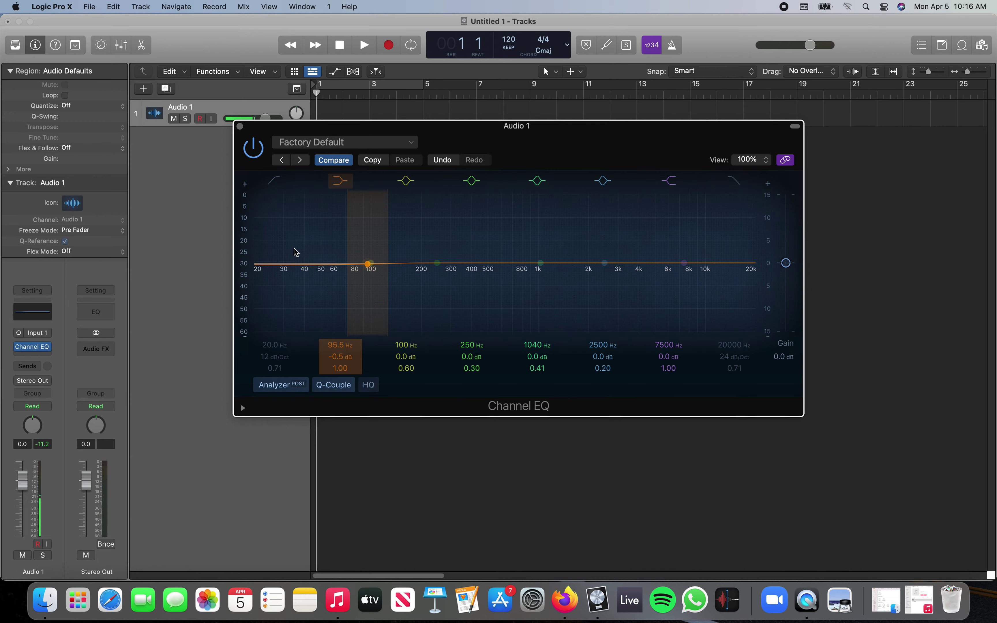
pyautogui.click(274, 181)
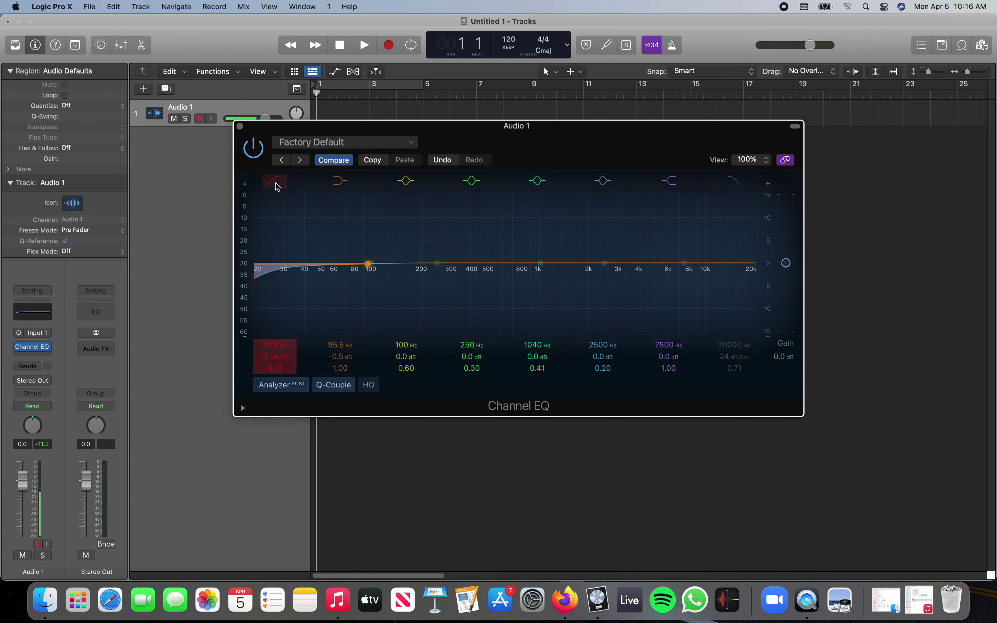
pyautogui.moveTo(254, 284); pyautogui.dragTo(307, 283)
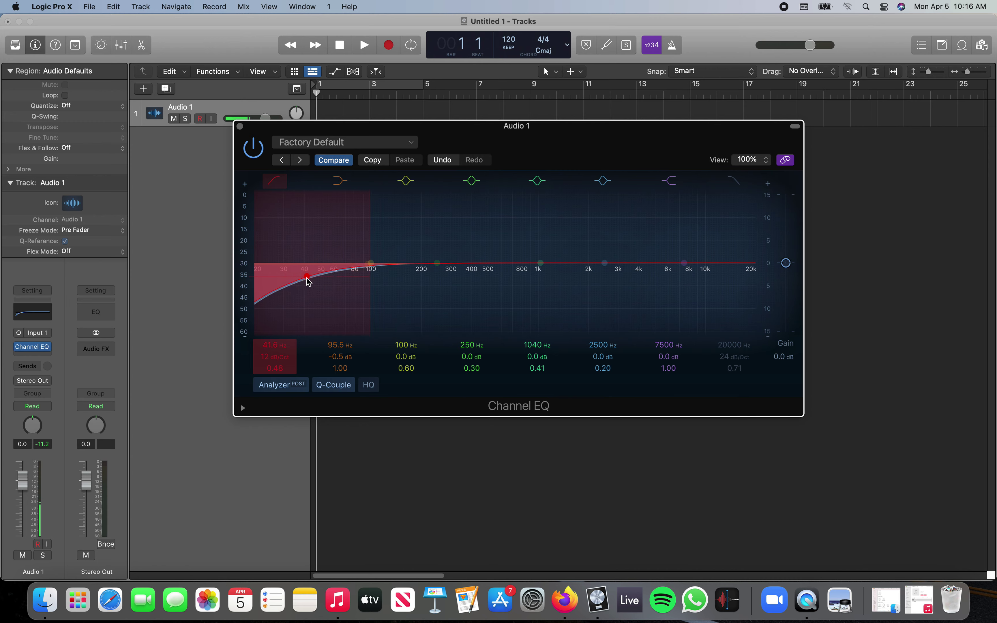
pyautogui.moveTo(308, 282)
pyautogui.mouseDown()
pyautogui.moveTo(377, 275)
pyautogui.moveTo(384, 289)
pyautogui.moveTo(376, 267)
pyautogui.moveTo(400, 265)
pyautogui.mouseUp()
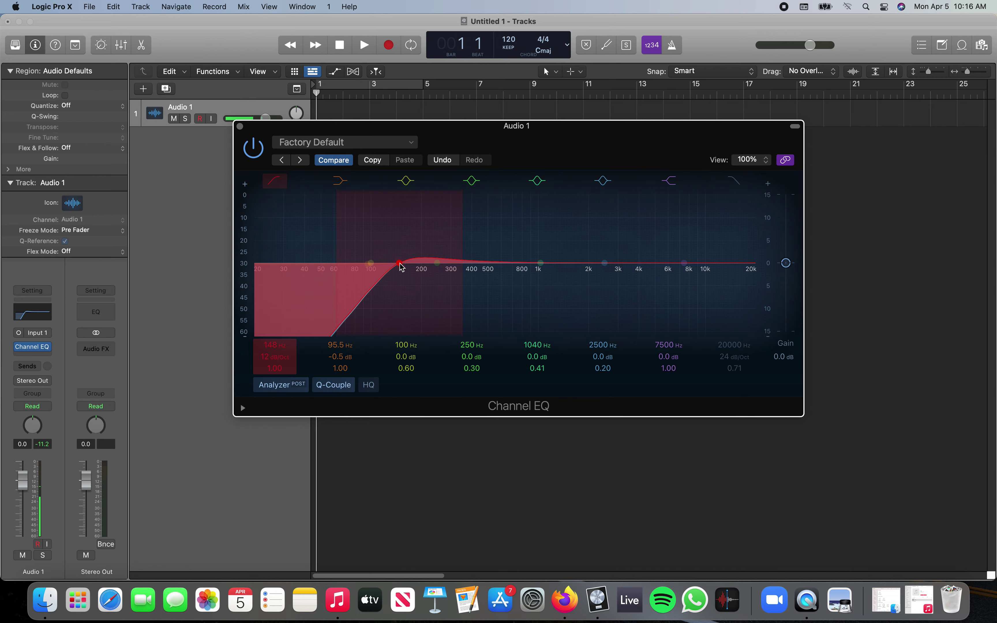
pyautogui.moveTo(400, 265); pyautogui.dragTo(397, 264)
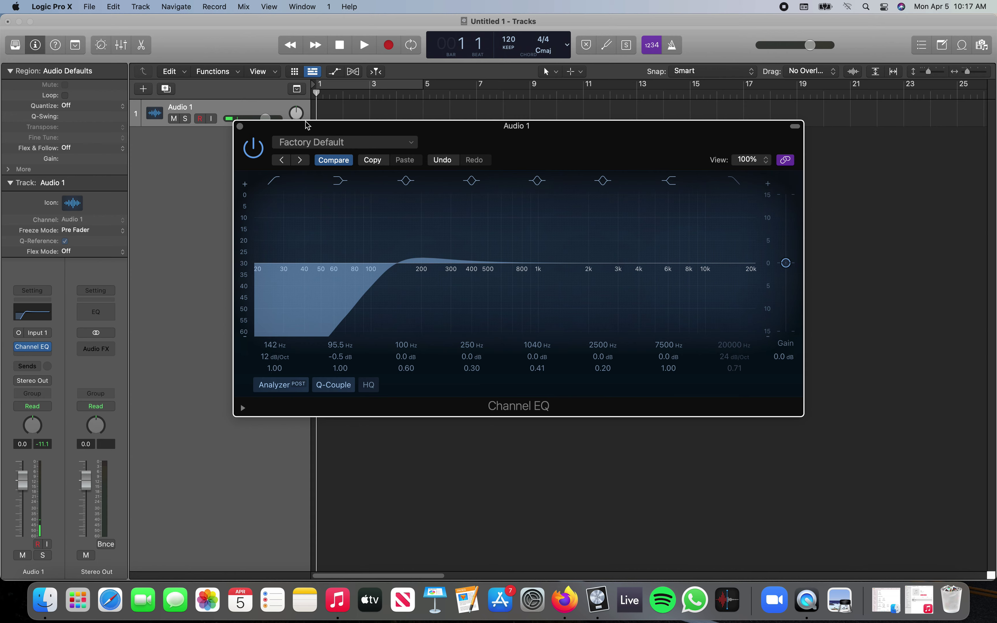
# Record a short take of about five bars on Audio 1, stop the recording and close the Channel EQ window.
pyautogui.click(387, 50)
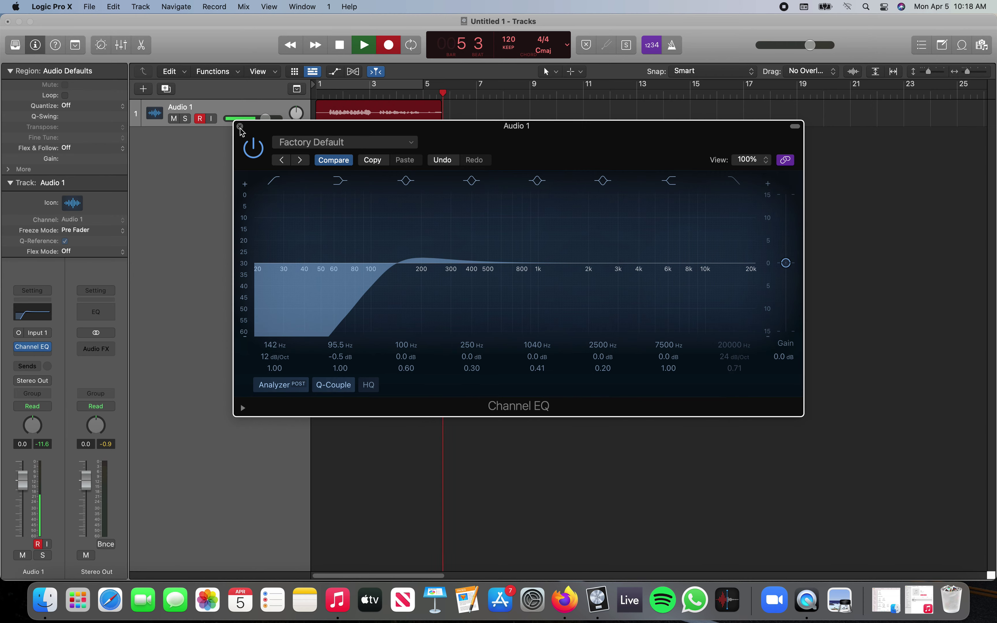
pyautogui.press('space')
pyautogui.click(240, 126)
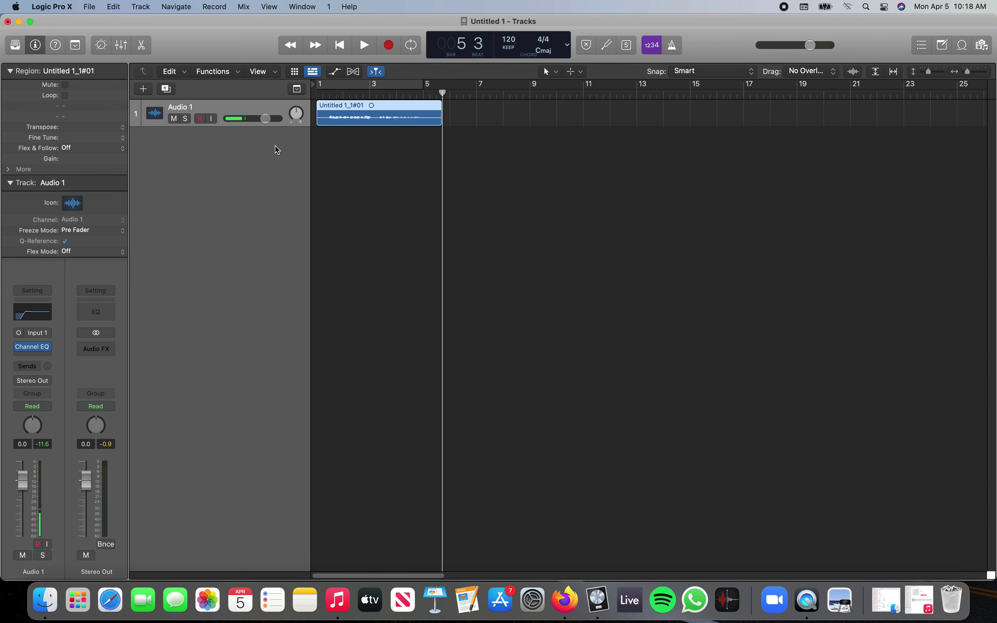
# Play the recording from the start, reopen the Channel EQ and loop playback from about bar 2 to bar 3.
pyautogui.press('Return')
pyautogui.press('space')
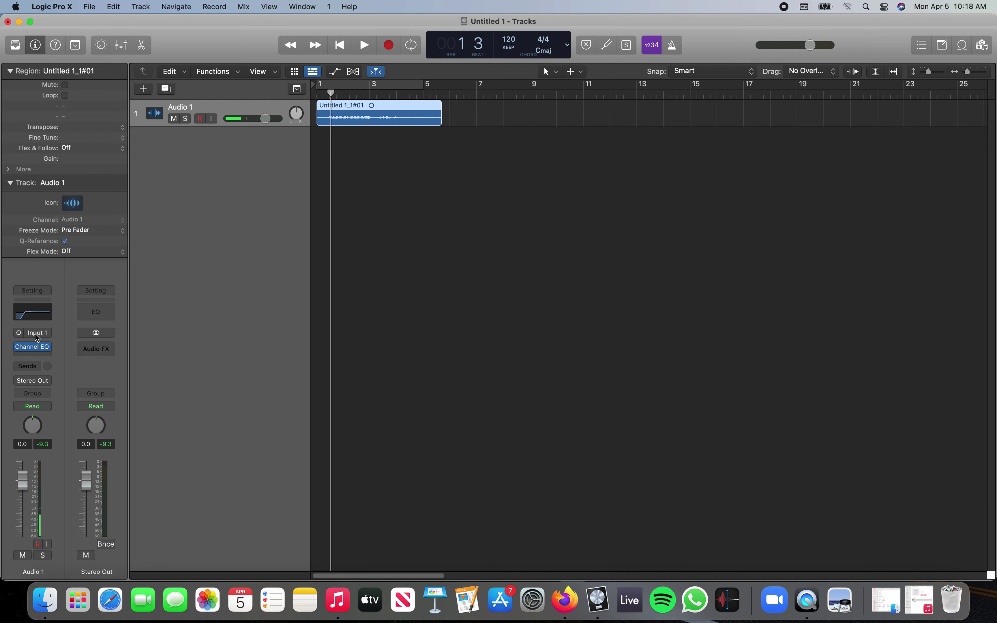
pyautogui.click(37, 347)
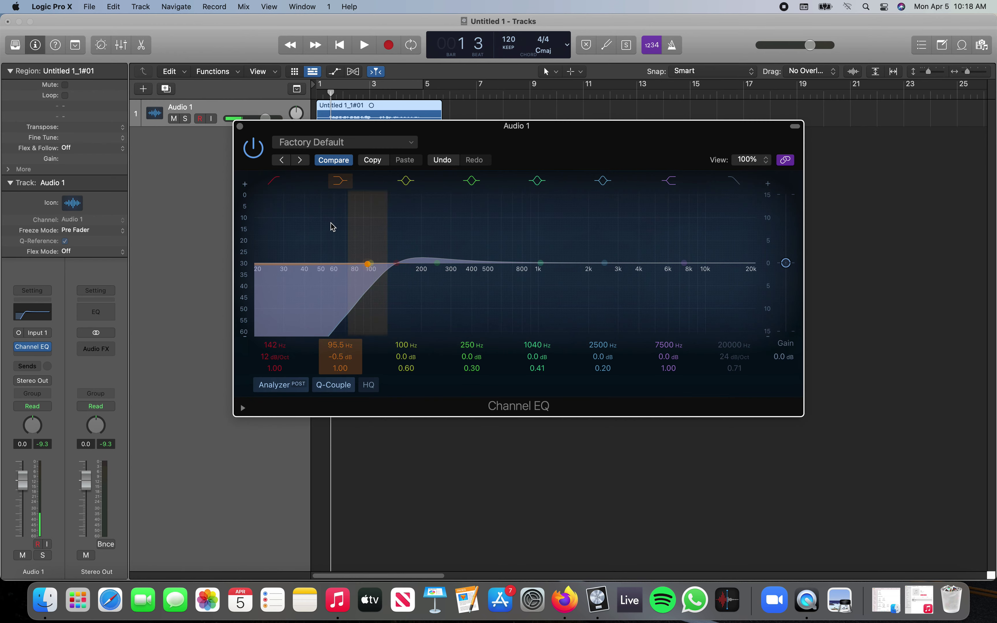
pyautogui.moveTo(341, 87); pyautogui.dragTo(359, 86)
pyautogui.press('space')
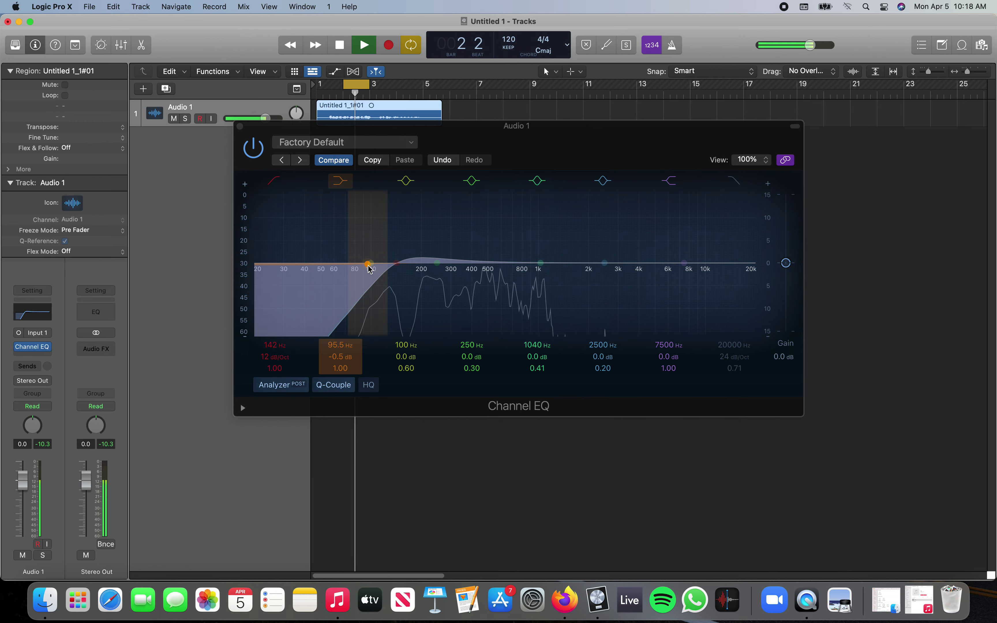
# Set the low shelf to 83.5 Hz at -0.6 dB and the low cut to 75 Hz with a Q of 0.57.
pyautogui.moveTo(369, 266); pyautogui.dragTo(359, 269)
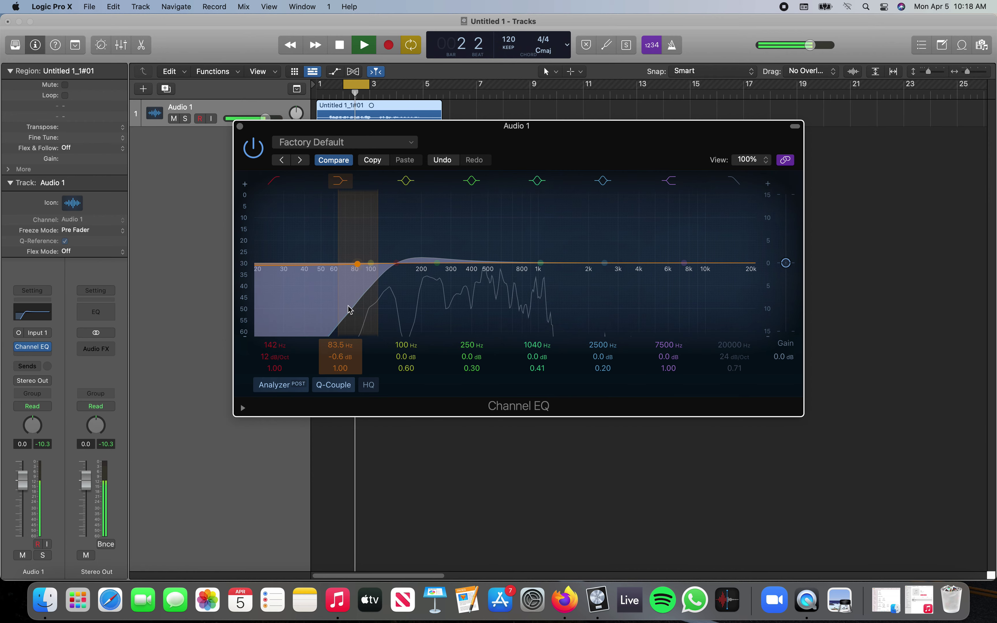
pyautogui.click(397, 266)
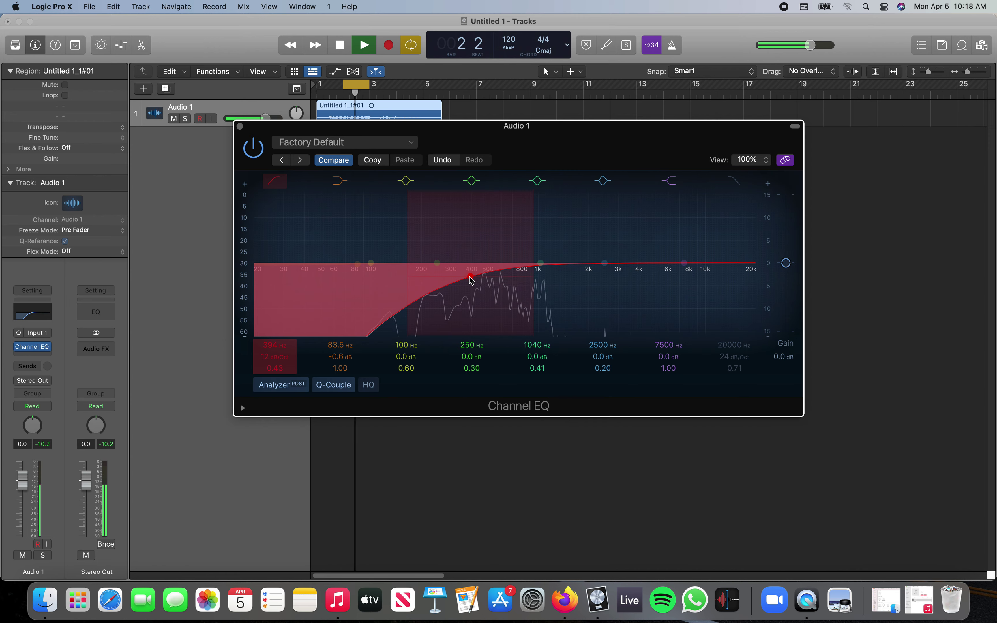
pyautogui.moveTo(470, 280); pyautogui.dragTo(348, 268)
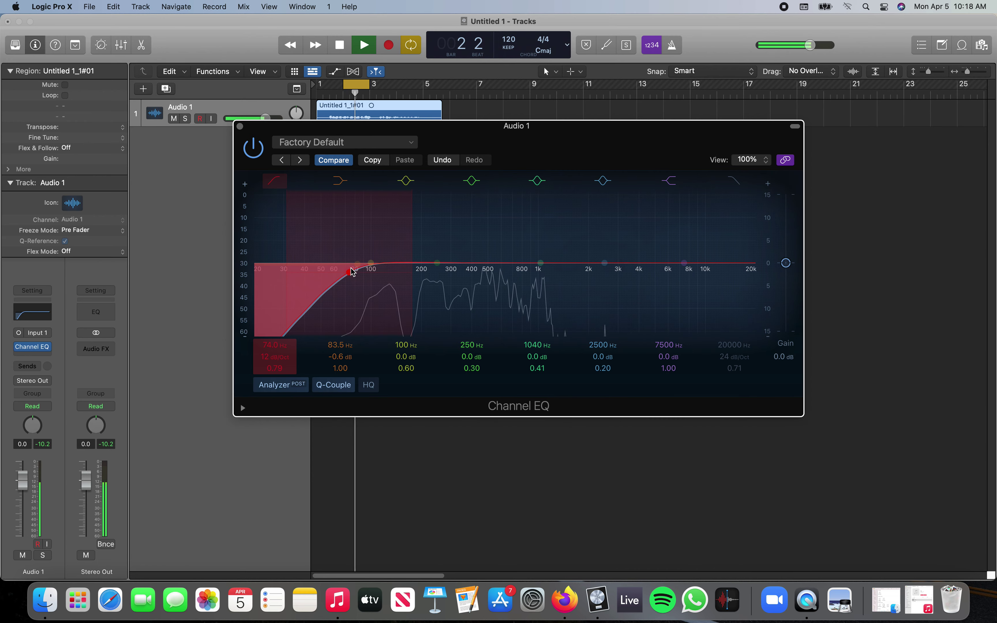
pyautogui.moveTo(352, 272)
pyautogui.mouseDown()
pyautogui.moveTo(321, 273)
pyautogui.moveTo(350, 276)
pyautogui.mouseUp()
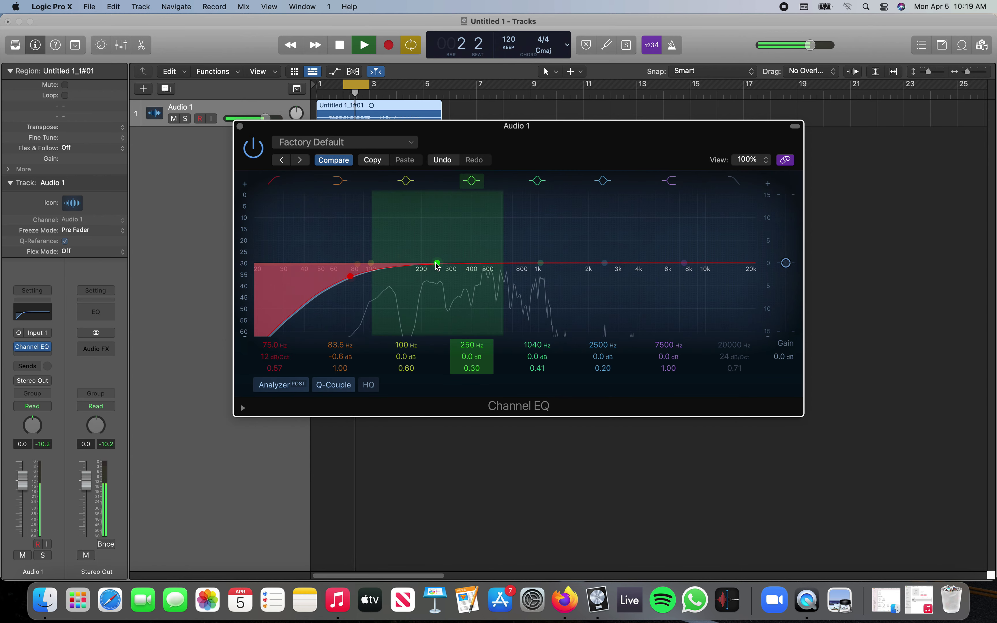
# Try cutting the 250 Hz bell band, and settle it at 200 Hz with a +2.3 dB boost and a Q of 1.20.
pyautogui.moveTo(437, 266); pyautogui.dragTo(426, 288)
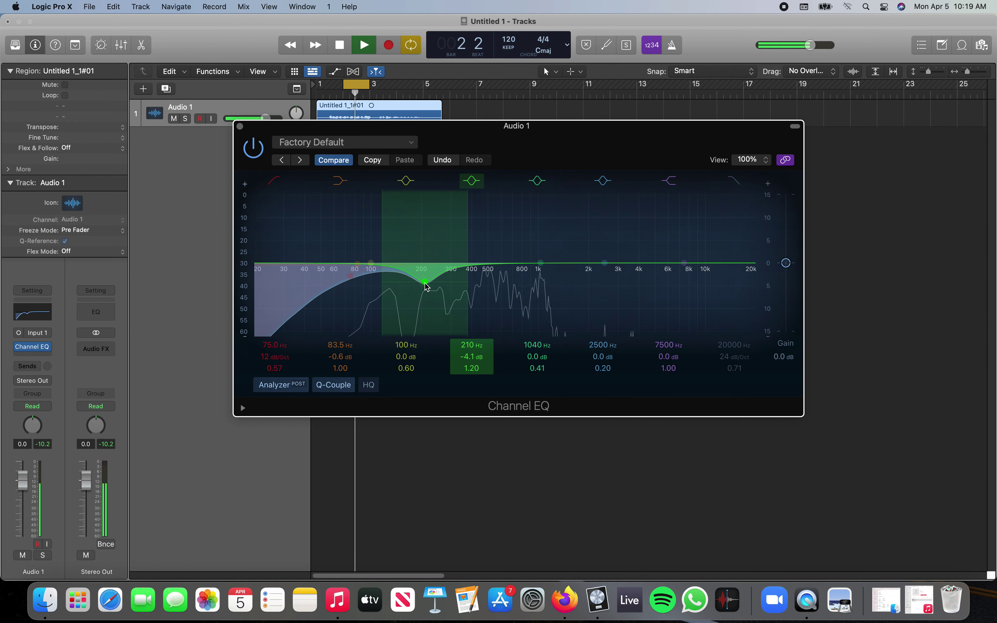
pyautogui.moveTo(427, 285); pyautogui.dragTo(428, 281)
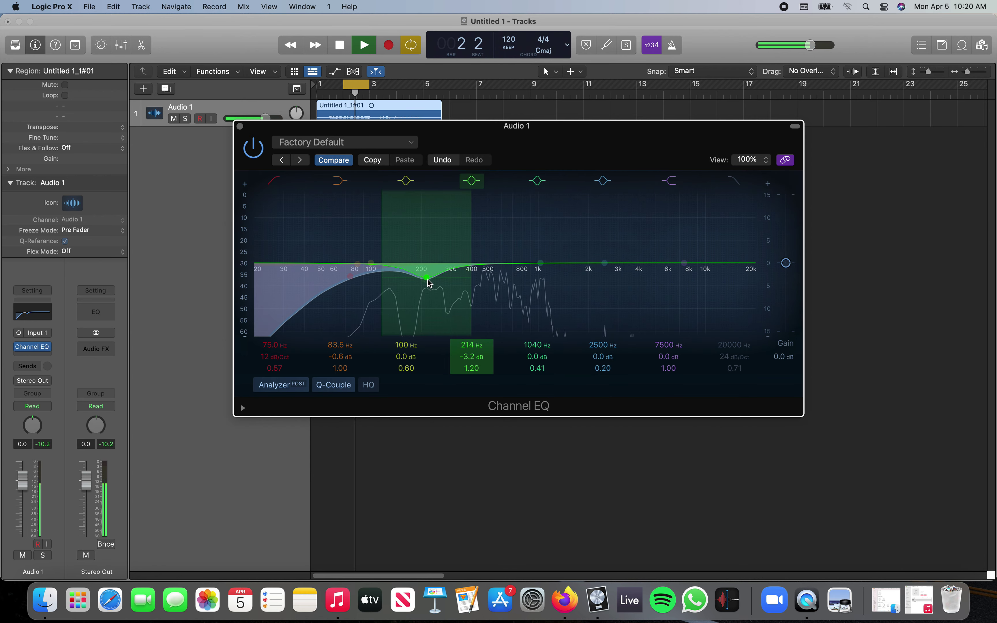
pyautogui.moveTo(427, 280); pyautogui.dragTo(422, 250)
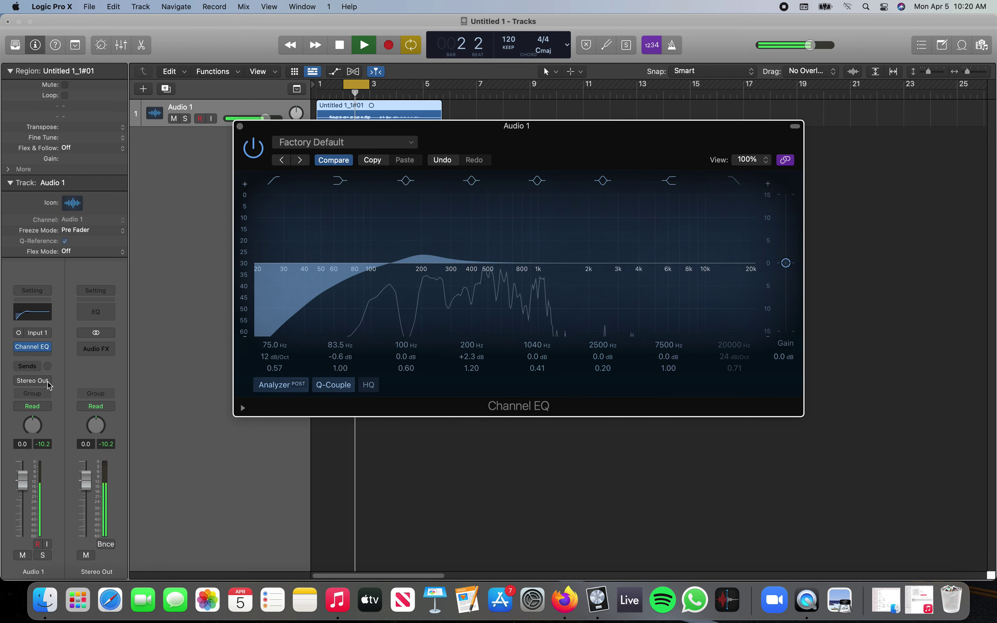
# Insert the Vintage Tube EQ from the Vintage EQ Collection in Audio 1's slot below the Channel EQ.
pyautogui.click(36, 356)
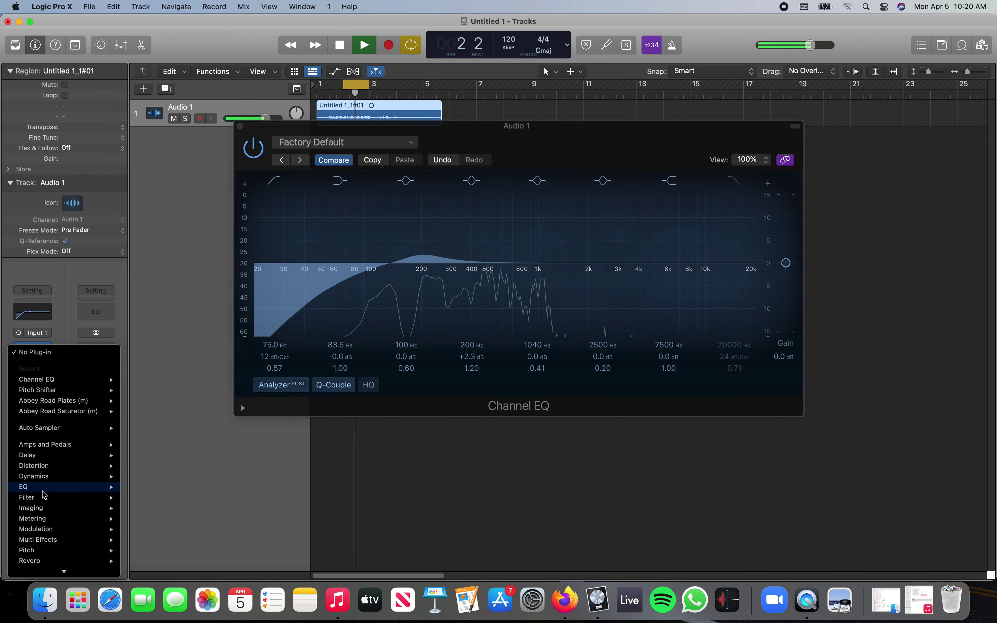
pyautogui.moveTo(44, 490)
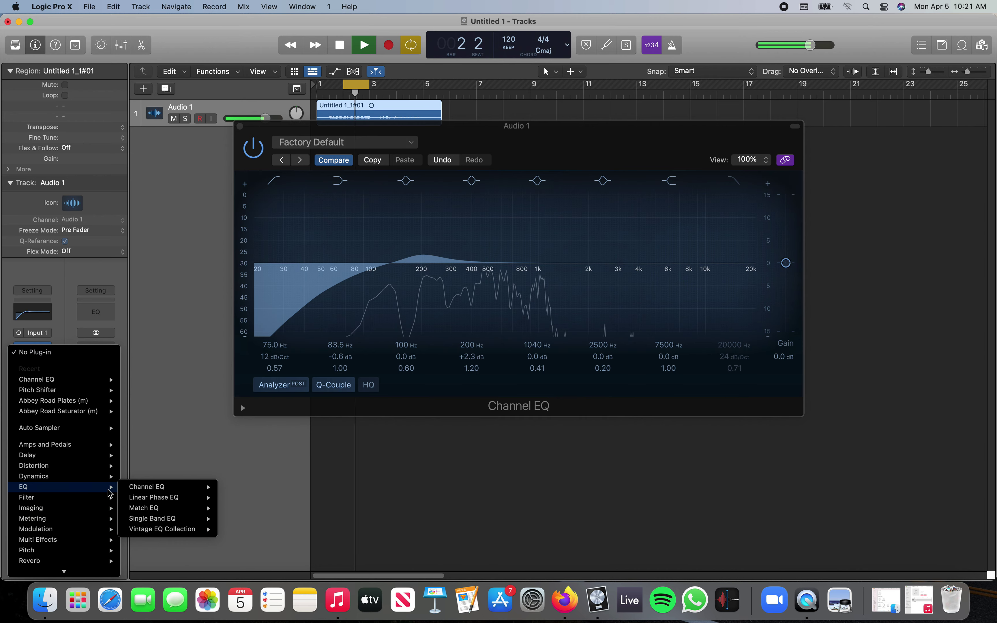
pyautogui.moveTo(185, 532)
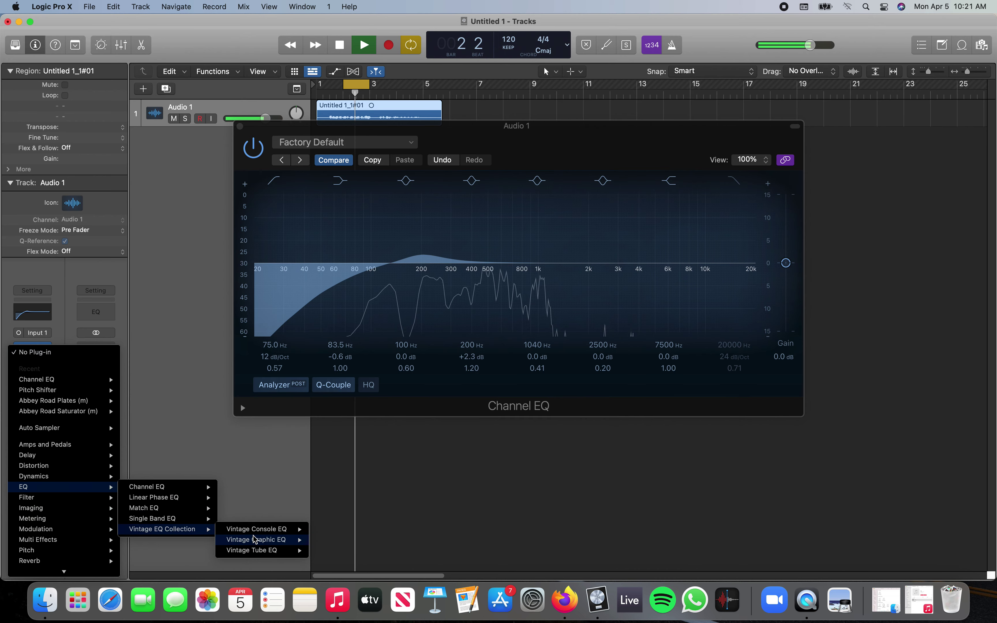
pyautogui.moveTo(269, 555)
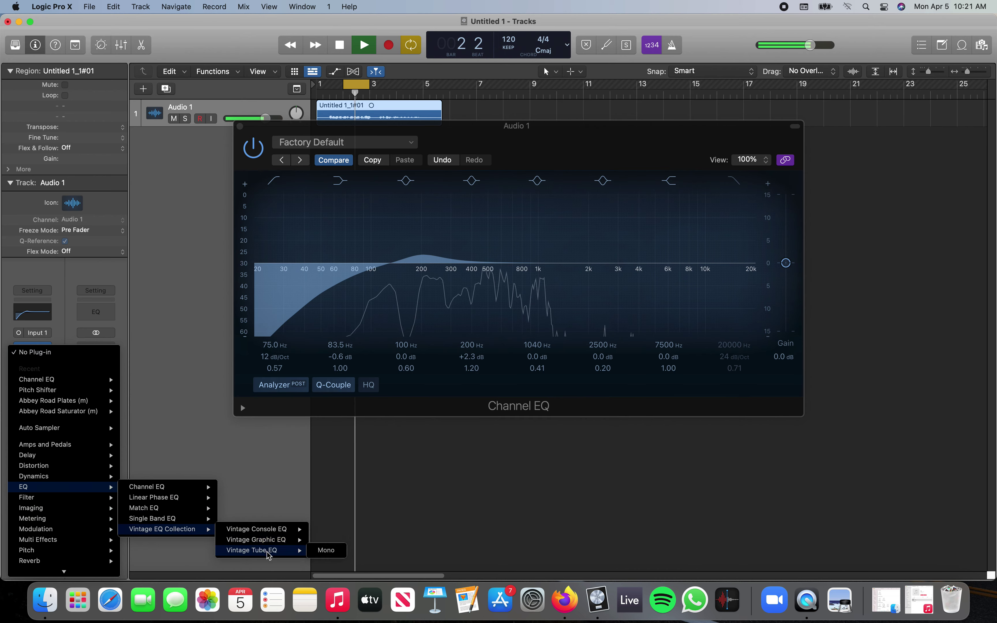
pyautogui.click(275, 556)
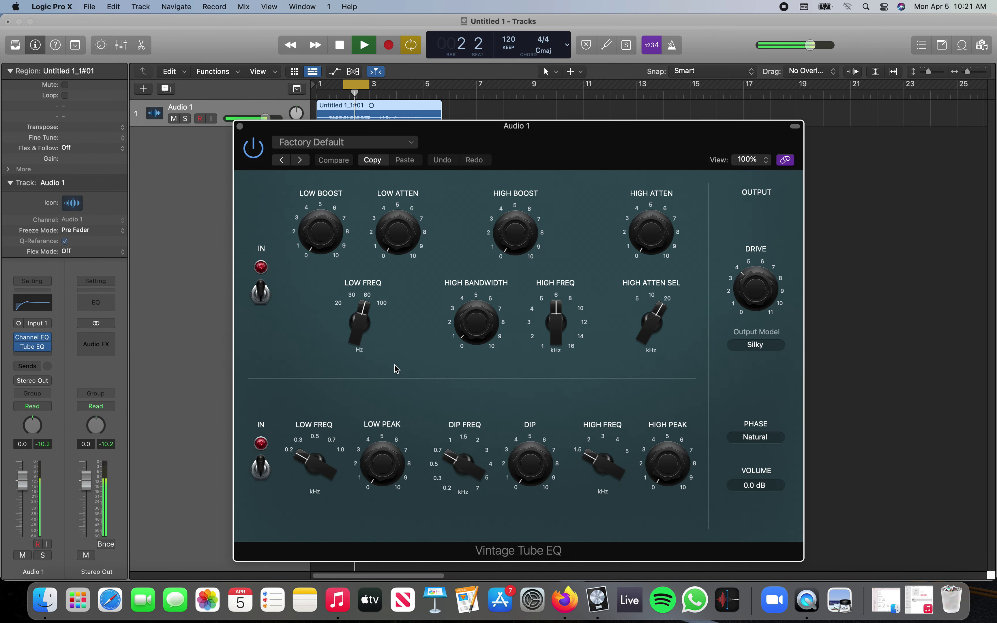
# View the Channel EQ curve and return to the Vintage Tube EQ, repositioning the plug-in windows over the tracks area.
pyautogui.moveTo(457, 147); pyautogui.dragTo(475, 124)
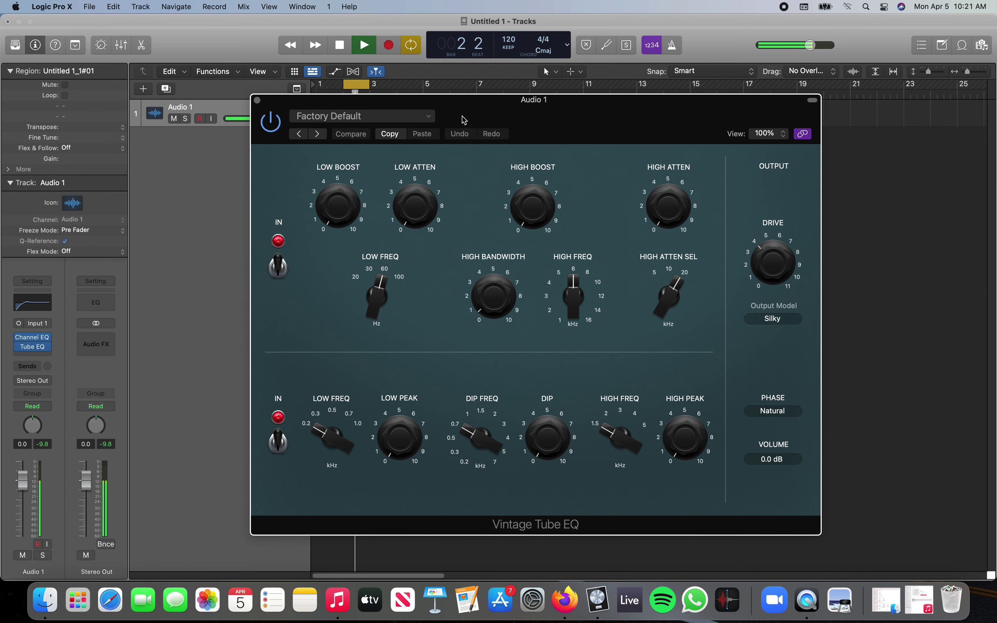
pyautogui.moveTo(461, 118); pyautogui.dragTo(467, 151)
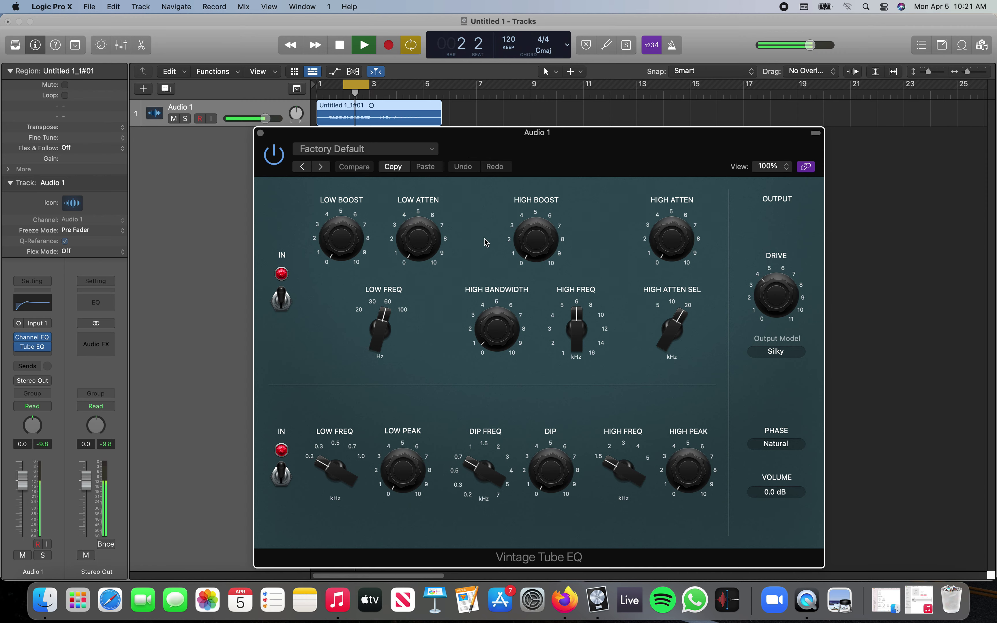
pyautogui.moveTo(341, 246)
pyautogui.moveTo(468, 147); pyautogui.dragTo(506, 159)
pyautogui.click(25, 303)
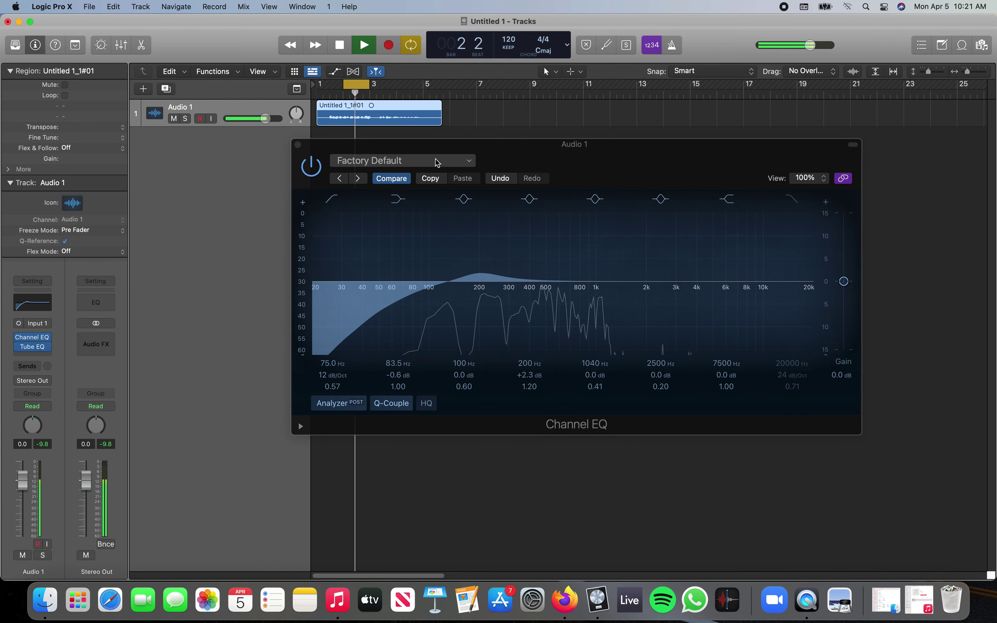
pyautogui.moveTo(423, 151); pyautogui.dragTo(331, 85)
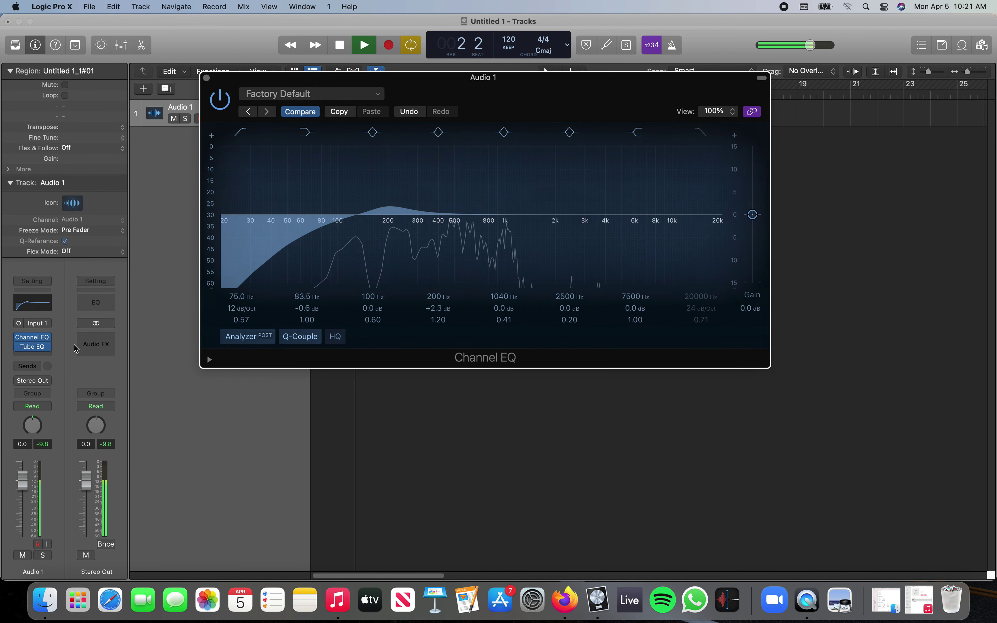
pyautogui.click(33, 348)
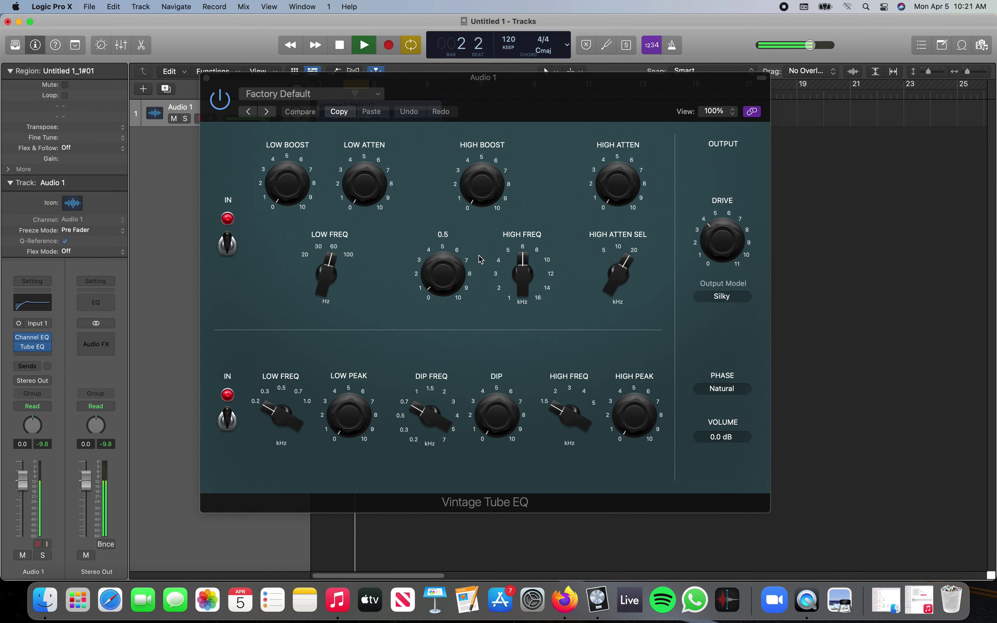
pyautogui.moveTo(552, 131); pyautogui.dragTo(591, 148)
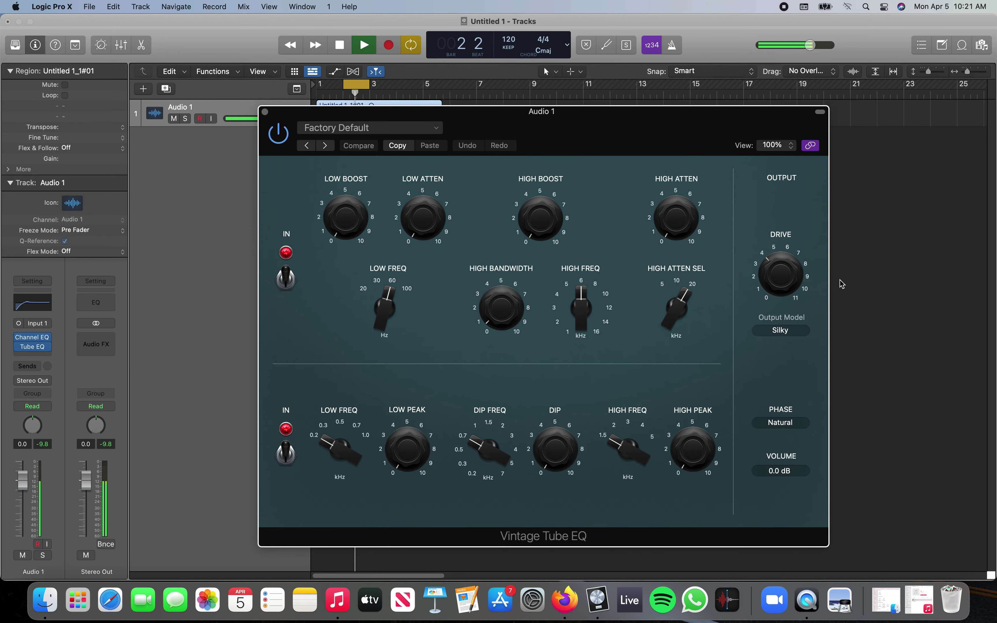
# Try an output drive of 5.5, choose the Silky (Tube EQ) output model and settle the drive at about 5.
pyautogui.click(773, 274)
pyautogui.moveTo(774, 274); pyautogui.dragTo(774, 253)
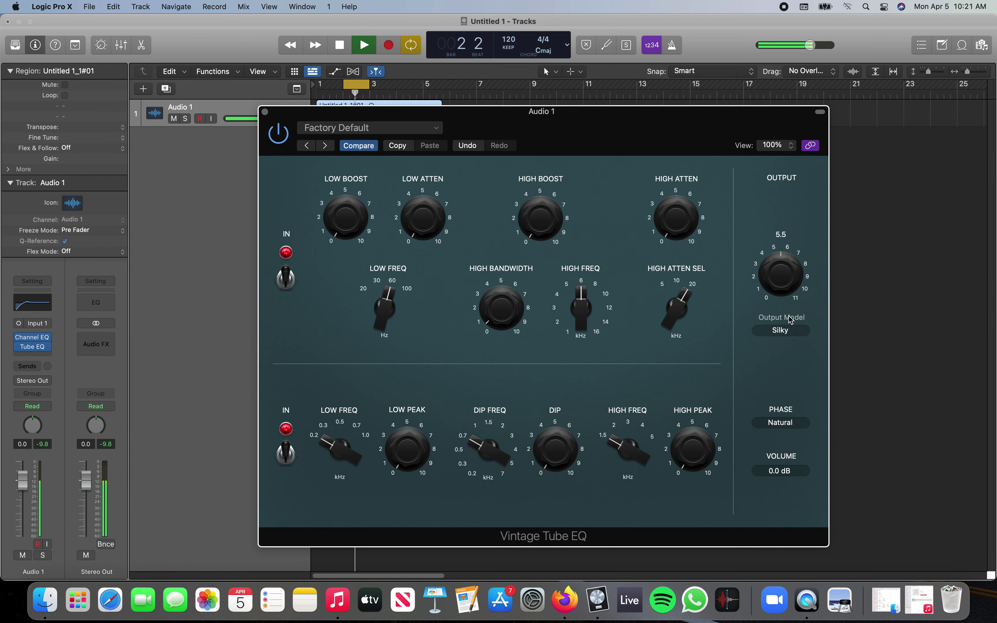
pyautogui.click(790, 332)
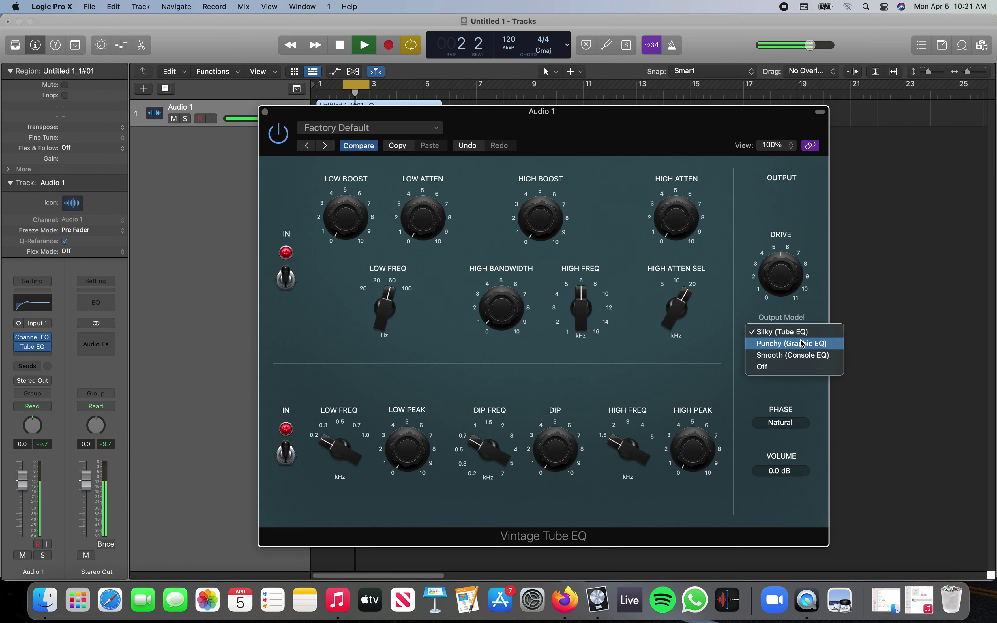
pyautogui.click(802, 332)
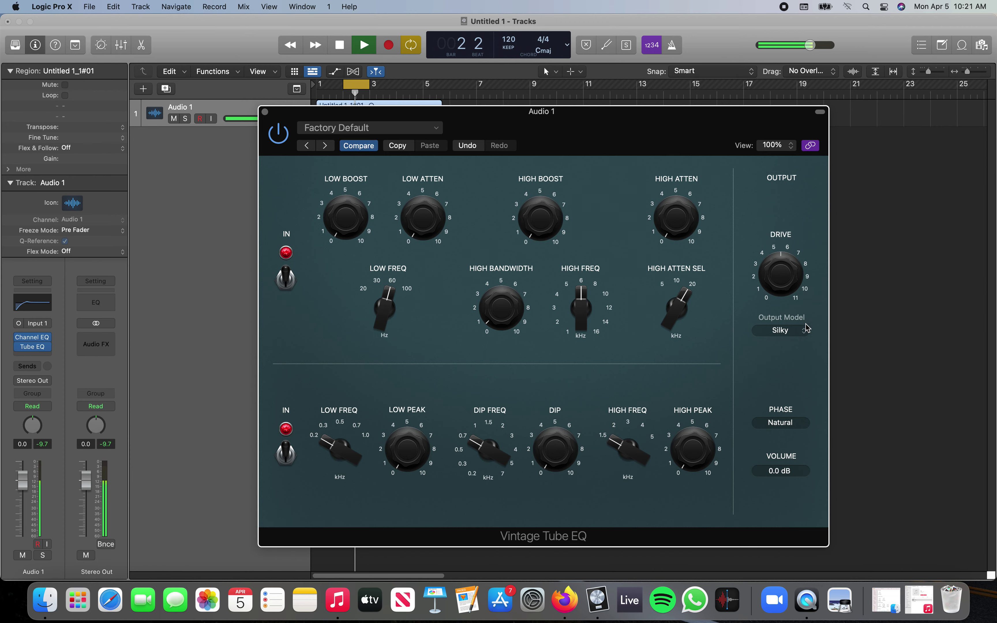
pyautogui.scroll(5, 811, 315)
pyautogui.moveTo(776, 279); pyautogui.dragTo(786, 350)
# Toggle the upper EQ section off and on, try the Low Boost, reset it to 0 and set its Low Freq to 100 Hz.
pyautogui.click(287, 277)
pyautogui.click(286, 281)
pyautogui.moveTo(352, 210); pyautogui.dragTo(345, 153)
pyautogui.keyDown('alt'); pyautogui.click(341, 221); pyautogui.keyUp('alt')
pyautogui.moveTo(344, 222); pyautogui.dragTo(385, 244)
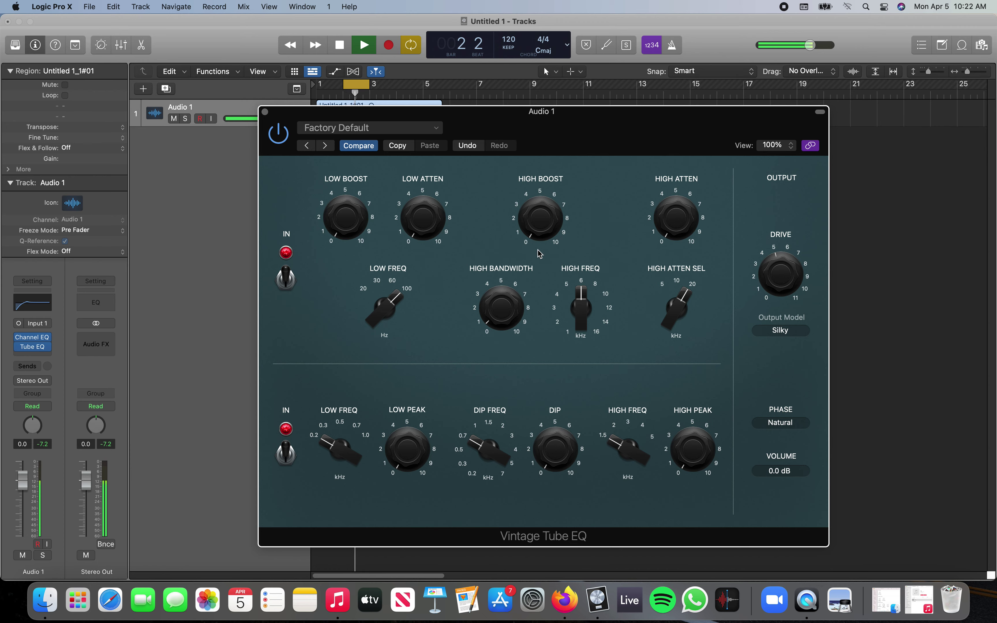
# Set the High Freq selector of the upper EQ section to 16 kHz, leaving the High Boost at 0.
pyautogui.moveTo(542, 218)
pyautogui.moveTo(516, 264)
pyautogui.moveTo(575, 252)
pyautogui.moveTo(517, 318)
pyautogui.moveTo(567, 310)
pyautogui.moveTo(578, 313); pyautogui.dragTo(555, 223)
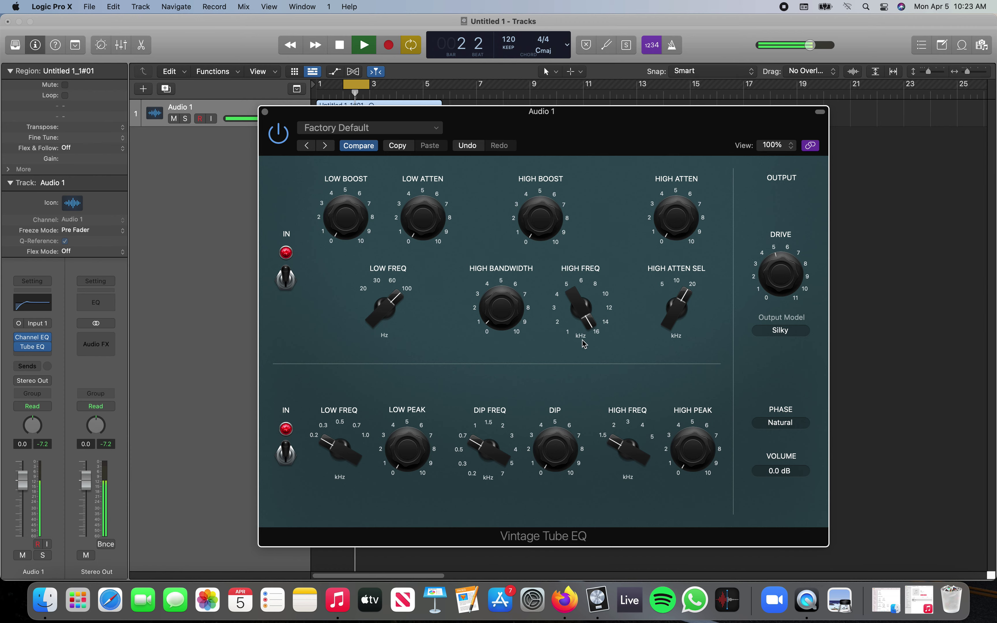
# Readjust the output Drive of the Vintage Tube EQ.
pyautogui.moveTo(646, 335)
pyautogui.moveTo(511, 313)
pyautogui.moveTo(783, 277)
pyautogui.moveTo(784, 278); pyautogui.dragTo(798, 299)
# Close the Vintage Tube EQ, reopen Audio 1's Channel EQ and move its window clear of the audio region.
pyautogui.click(265, 112)
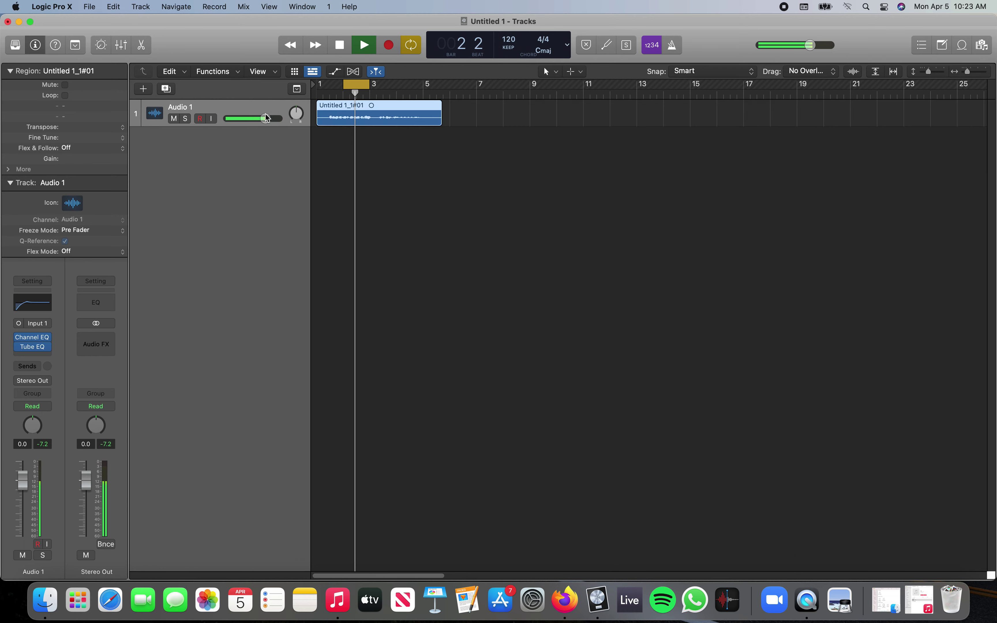
pyautogui.click(33, 305)
pyautogui.moveTo(564, 129); pyautogui.dragTo(639, 150)
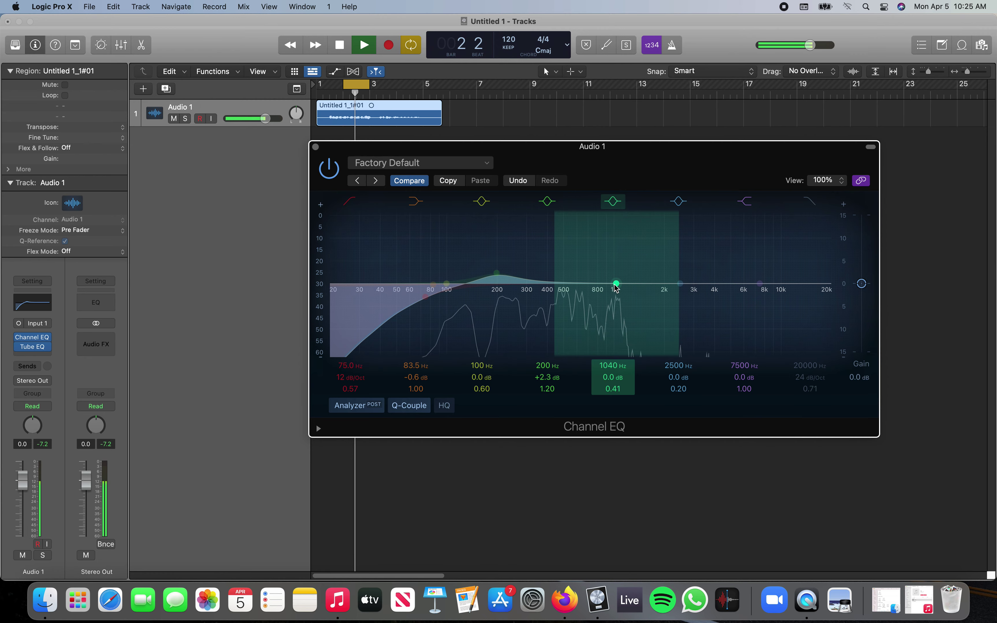
# Cut the fifth band about 5 dB at 1200 Hz, trying a narrow Q of about 2.50 and a wide one of 0.37.
pyautogui.moveTo(614, 284); pyautogui.dragTo(626, 316)
pyautogui.scroll(10, 626, 316)
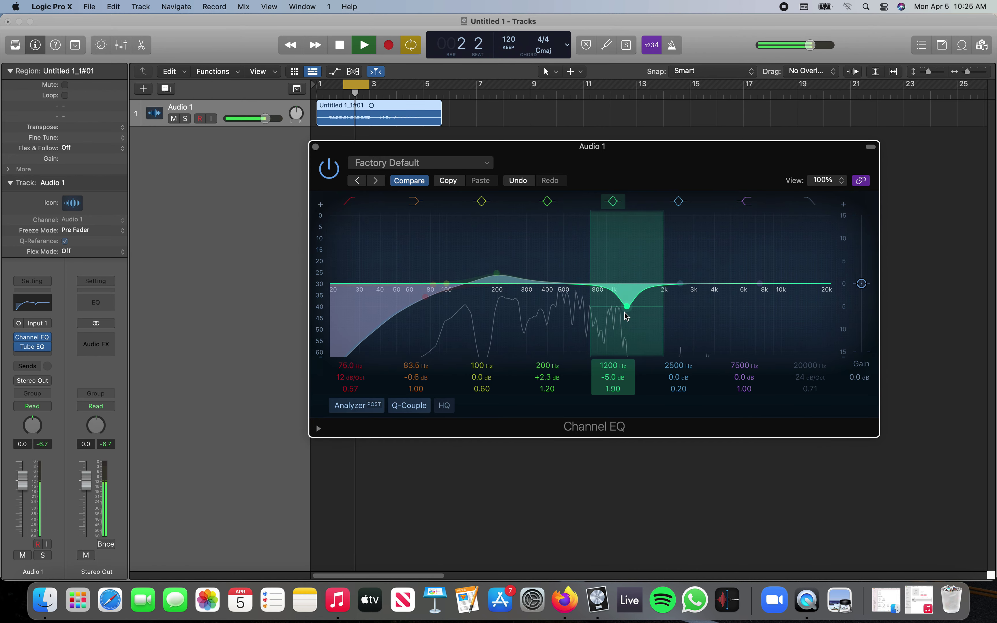
pyautogui.rightClick(625, 316)
pyautogui.press('Escape')
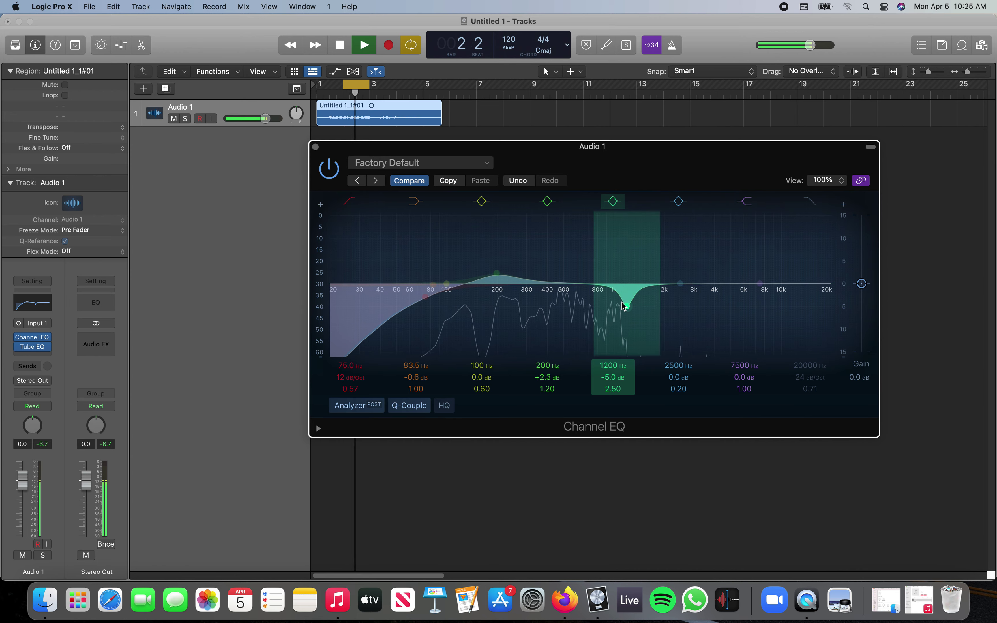
pyautogui.scroll(-8, 626, 299)
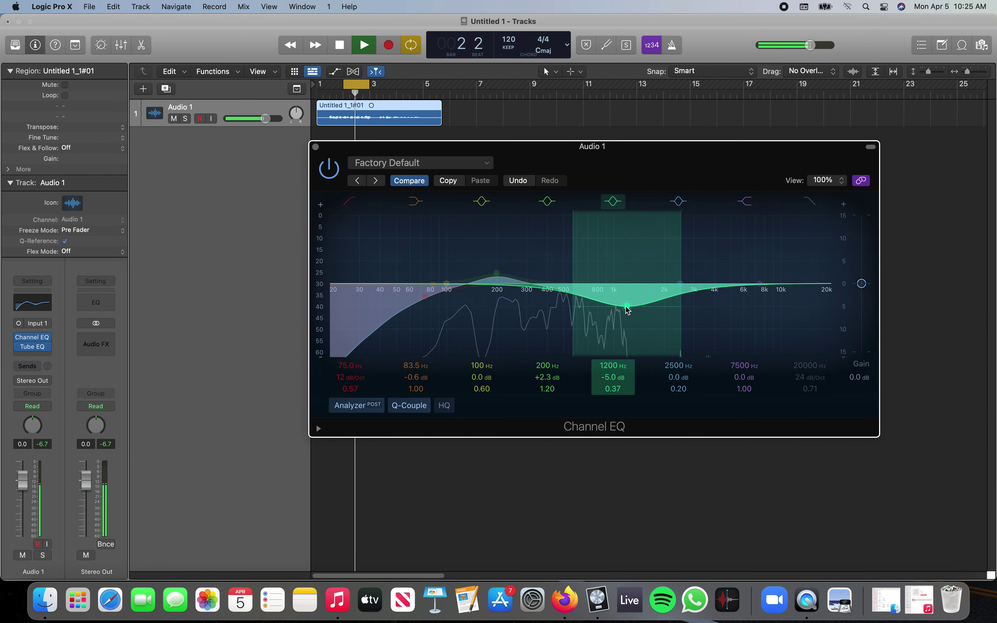
# Try a boost of about 7.6 dB on the fifth band with Q 2.80, and bring it back to about +0.4 dB at 1030 Hz.
pyautogui.moveTo(626, 306); pyautogui.dragTo(619, 246)
pyautogui.scroll(8, 619, 252)
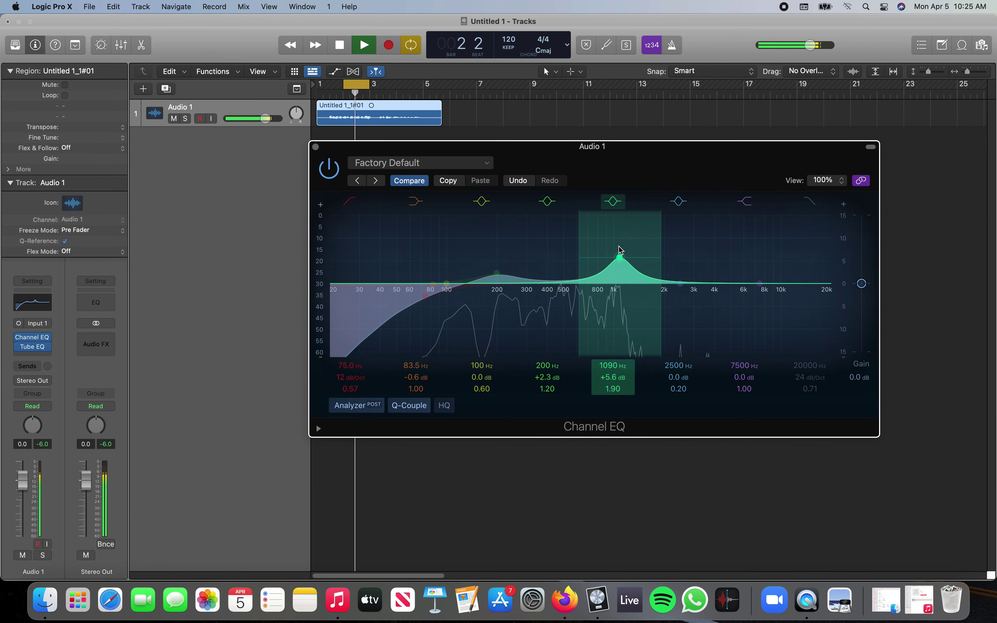
pyautogui.moveTo(618, 256)
pyautogui.mouseDown()
pyautogui.moveTo(608, 256)
pyautogui.moveTo(658, 255)
pyautogui.moveTo(612, 248)
pyautogui.mouseUp()
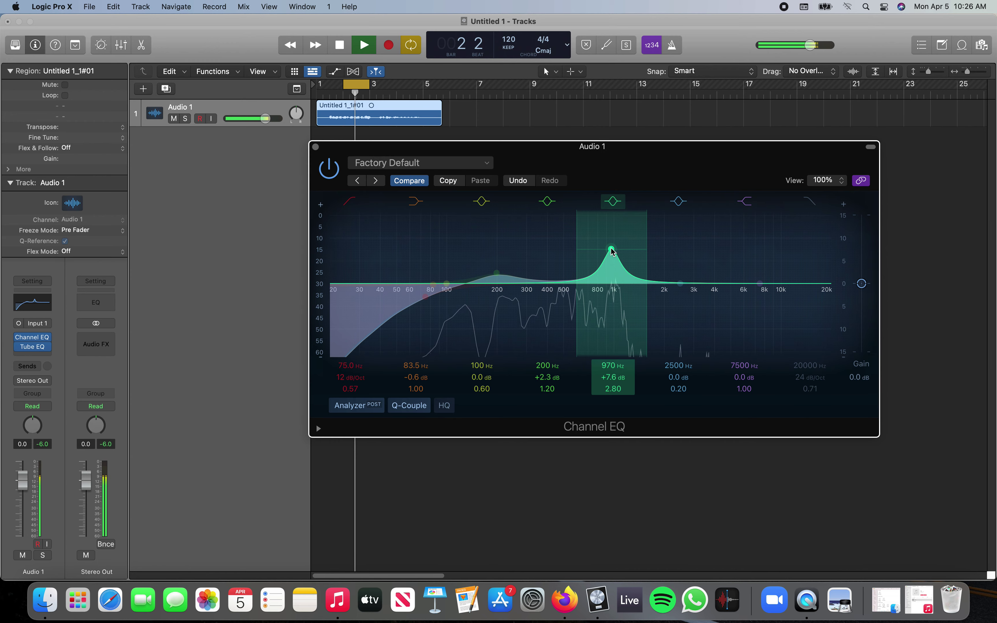
pyautogui.moveTo(612, 251); pyautogui.dragTo(615, 282)
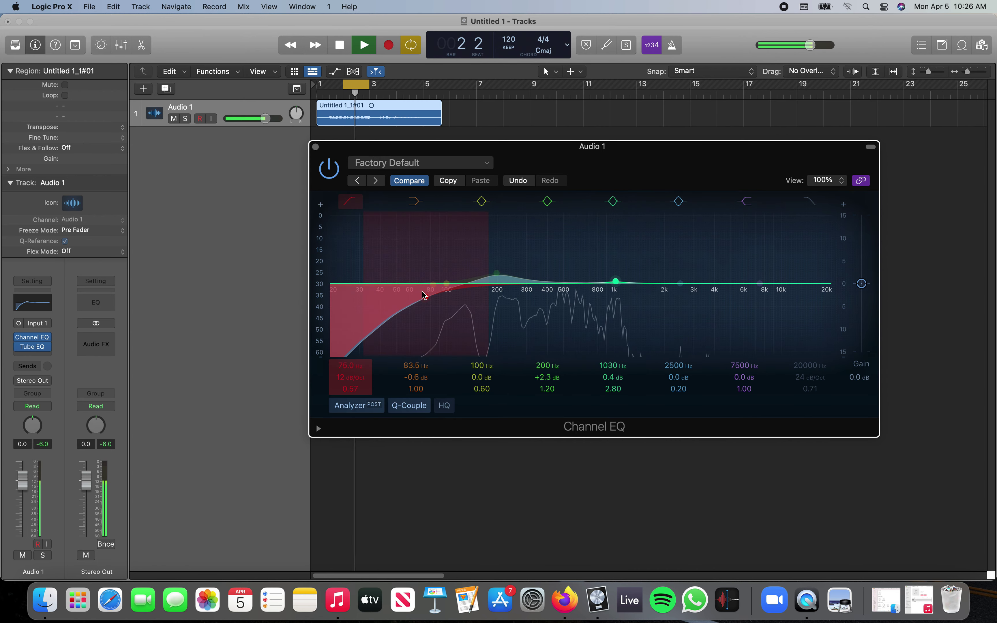
# Turn on the high cut filter, sweep it down to about 1190 Hz, and lower Audio 1's volume to -4.0 dB.
pyautogui.click(814, 203)
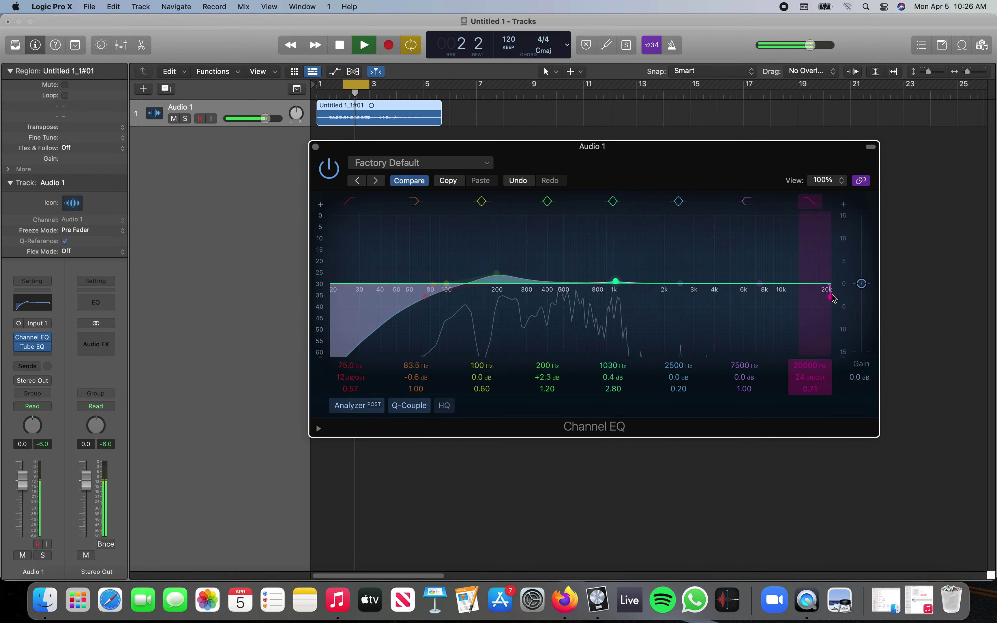
pyautogui.moveTo(829, 291); pyautogui.dragTo(702, 316)
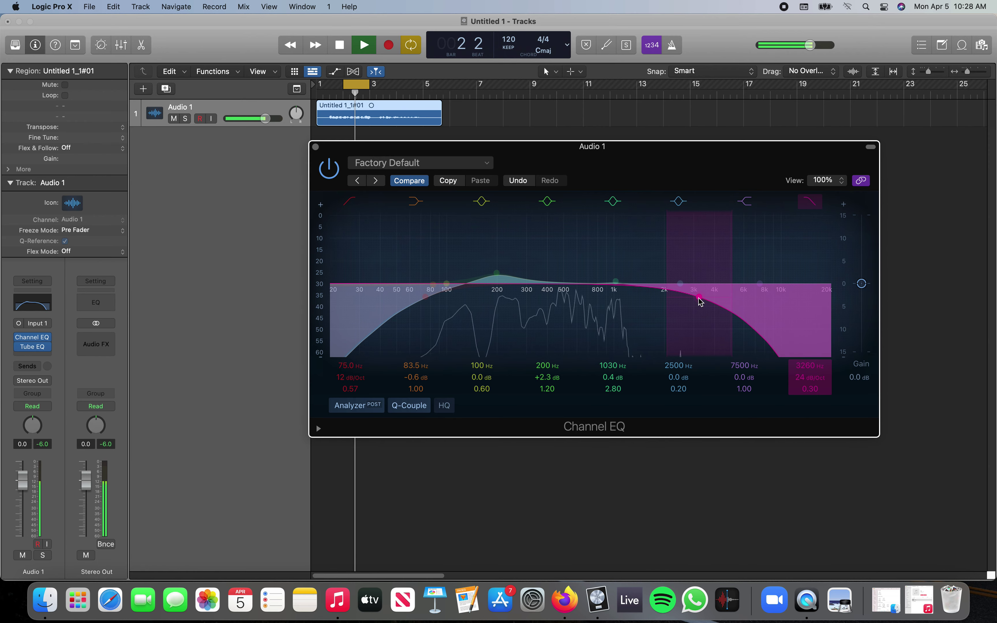
pyautogui.moveTo(698, 300); pyautogui.dragTo(624, 297)
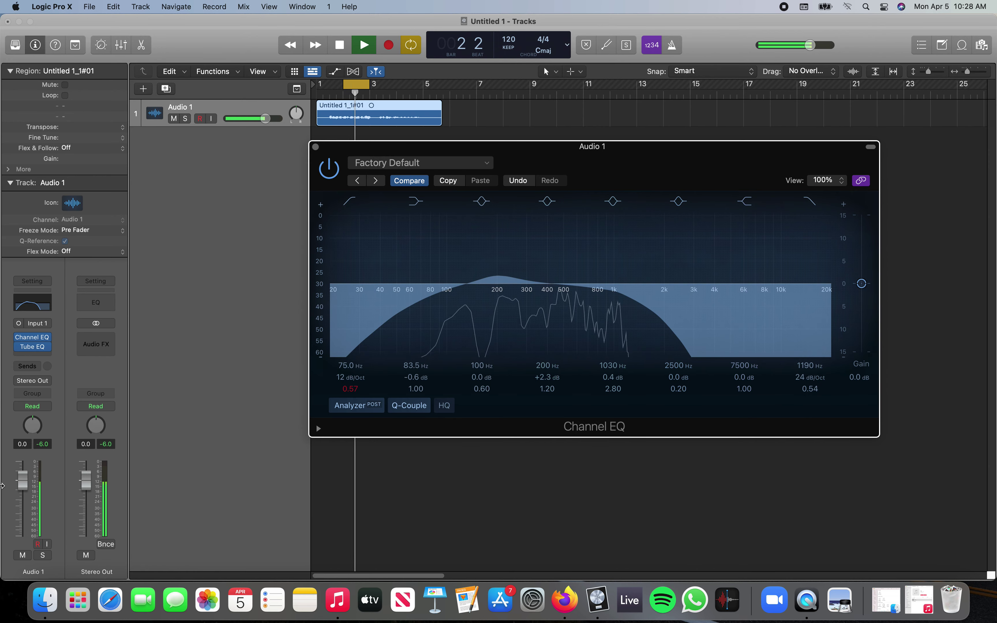
pyautogui.moveTo(23, 486); pyautogui.dragTo(35, 509)
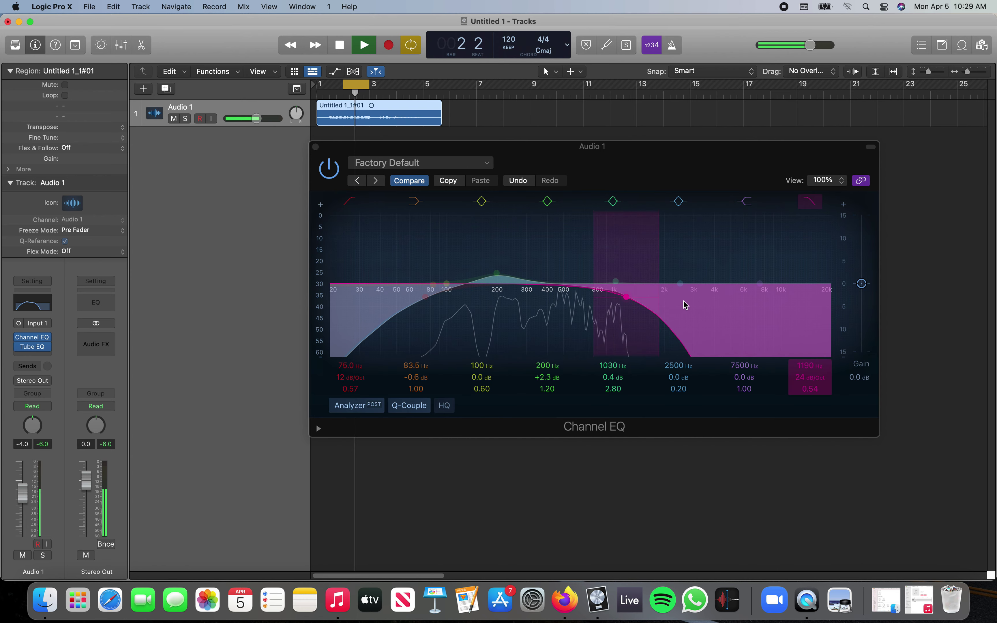
# Sweep the high cut between about 890 and 5750 Hz, settling near 2200 Hz, and raise the fifth band to about +2.1 dB at 1040 Hz.
pyautogui.moveTo(626, 304); pyautogui.dragTo(606, 299)
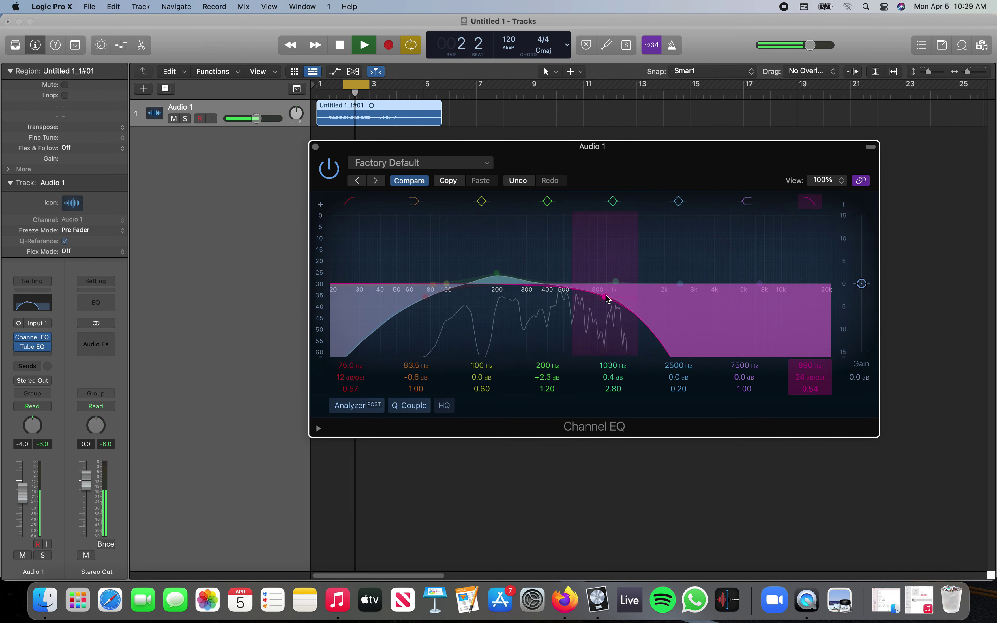
pyautogui.moveTo(607, 297); pyautogui.dragTo(740, 297)
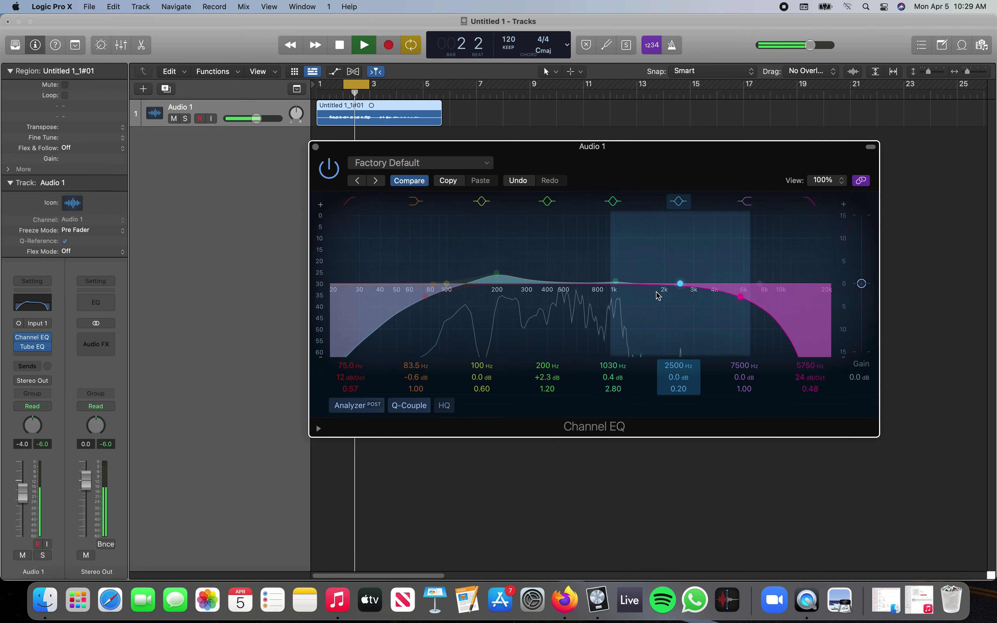
pyautogui.moveTo(613, 282)
pyautogui.mouseDown()
pyautogui.moveTo(611, 223)
pyautogui.moveTo(436, 223)
pyautogui.moveTo(645, 208)
pyautogui.moveTo(675, 219)
pyautogui.moveTo(622, 228)
pyautogui.moveTo(618, 285)
pyautogui.mouseUp()
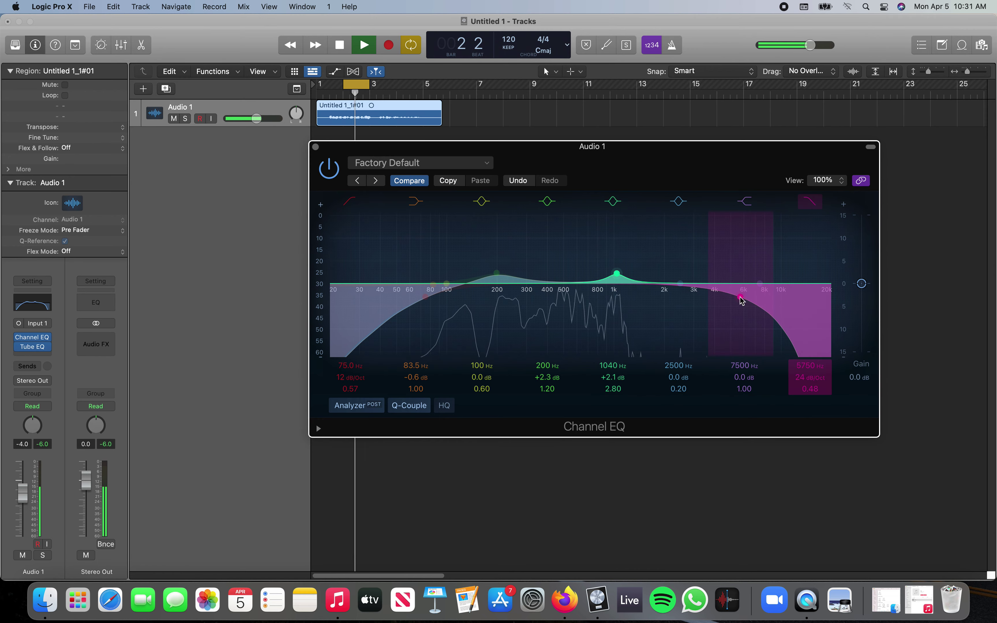
pyautogui.moveTo(741, 298); pyautogui.dragTo(673, 304)
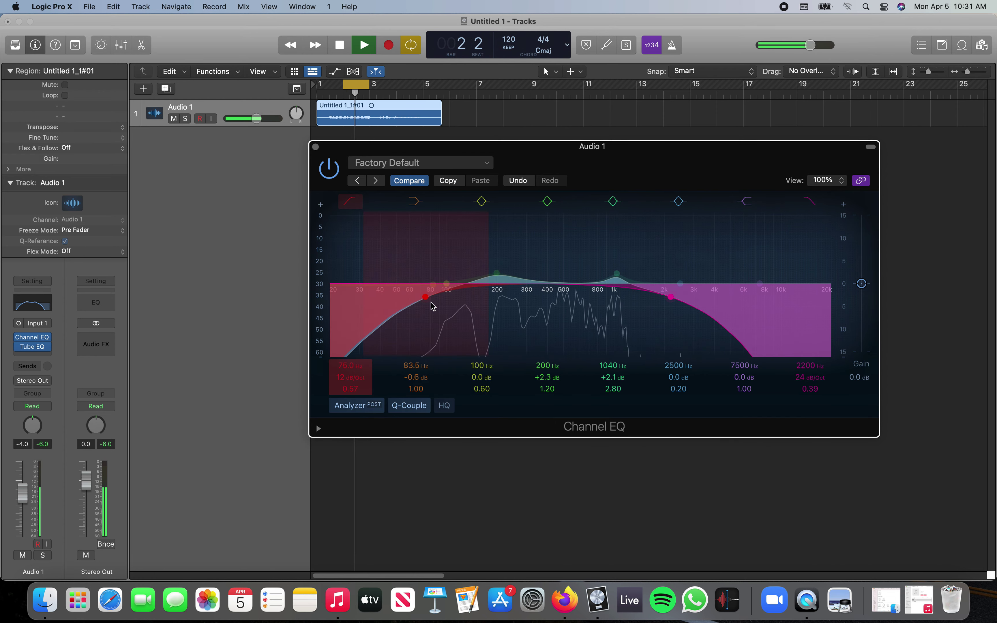
# Try a resonant peak on the low cut filter, set it to about 55.5 Hz with Q 0.71, and switch the band off.
pyautogui.moveTo(427, 298); pyautogui.dragTo(408, 260)
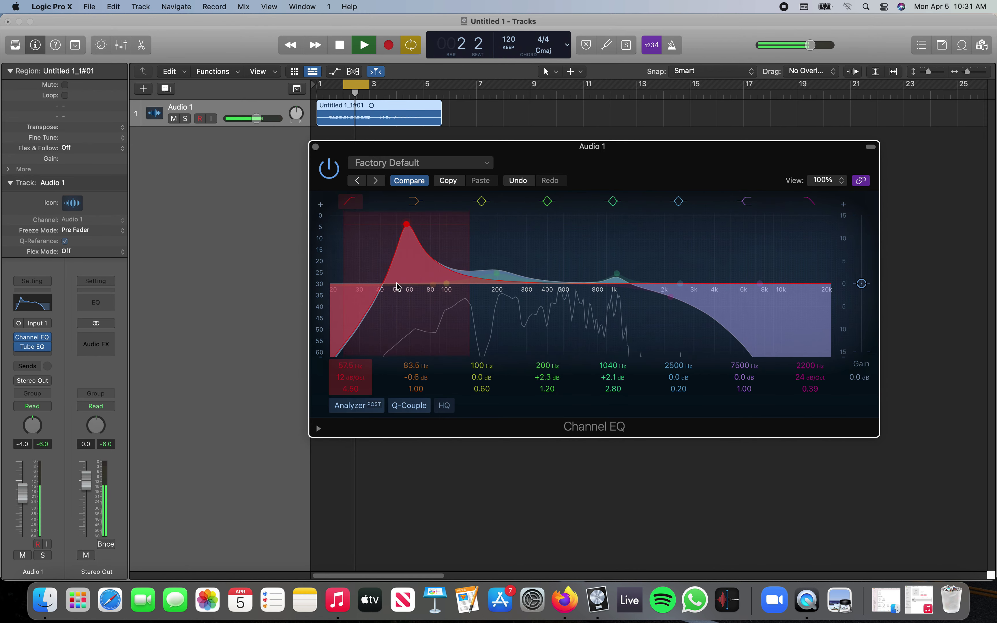
pyautogui.moveTo(406, 238); pyautogui.dragTo(406, 263)
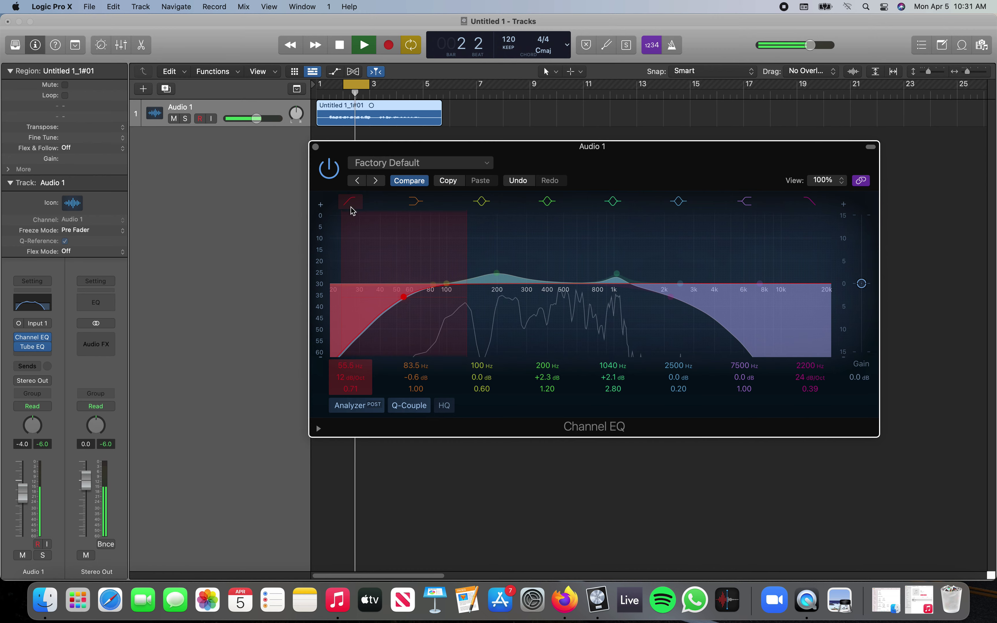
pyautogui.click(350, 202)
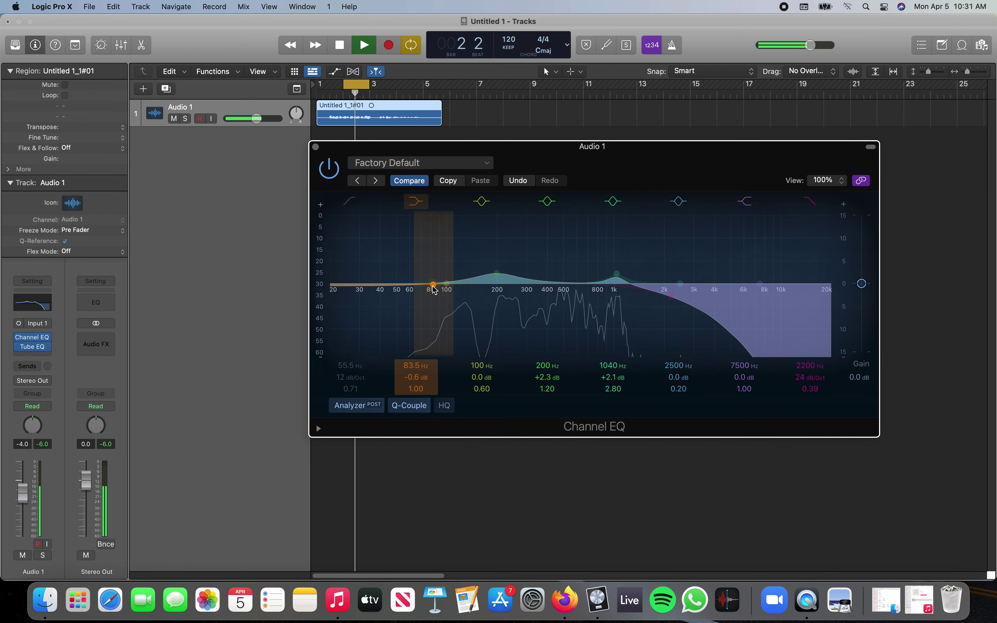
# Set the low shelf to 20 Hz at -6.5 dB, the third band to 73 Hz at +0.6 dB and the fourth to 236 Hz at -4.7 dB.
pyautogui.moveTo(432, 286); pyautogui.dragTo(328, 315)
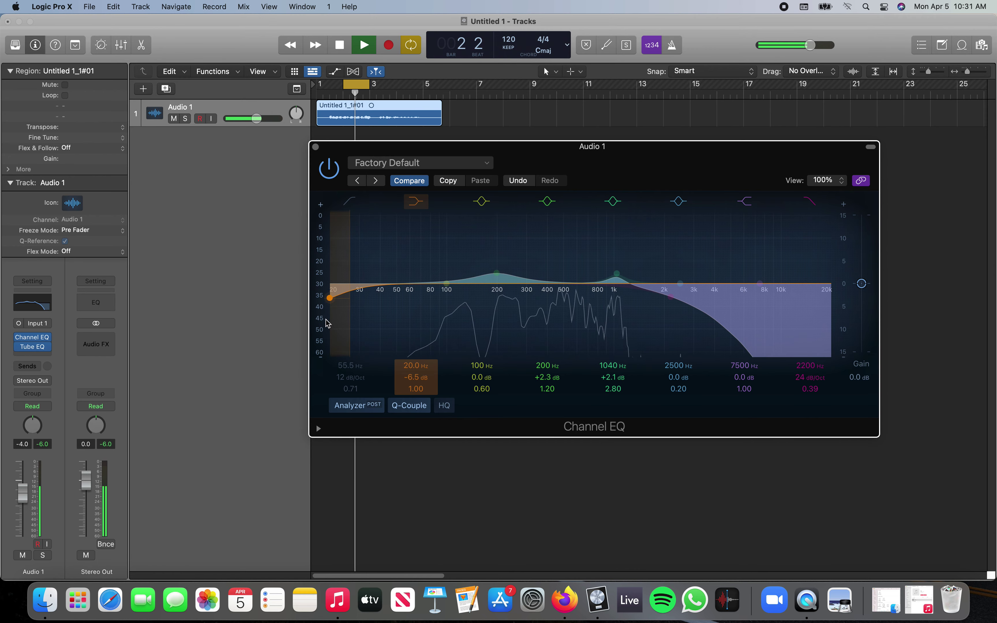
pyautogui.moveTo(446, 286); pyautogui.dragTo(424, 281)
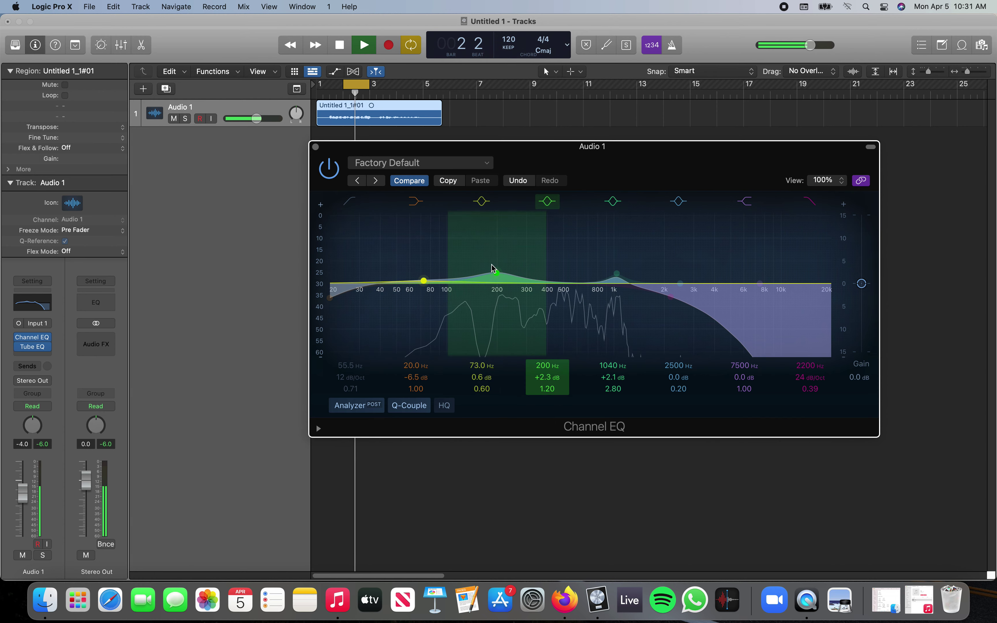
pyautogui.moveTo(500, 278); pyautogui.dragTo(515, 314)
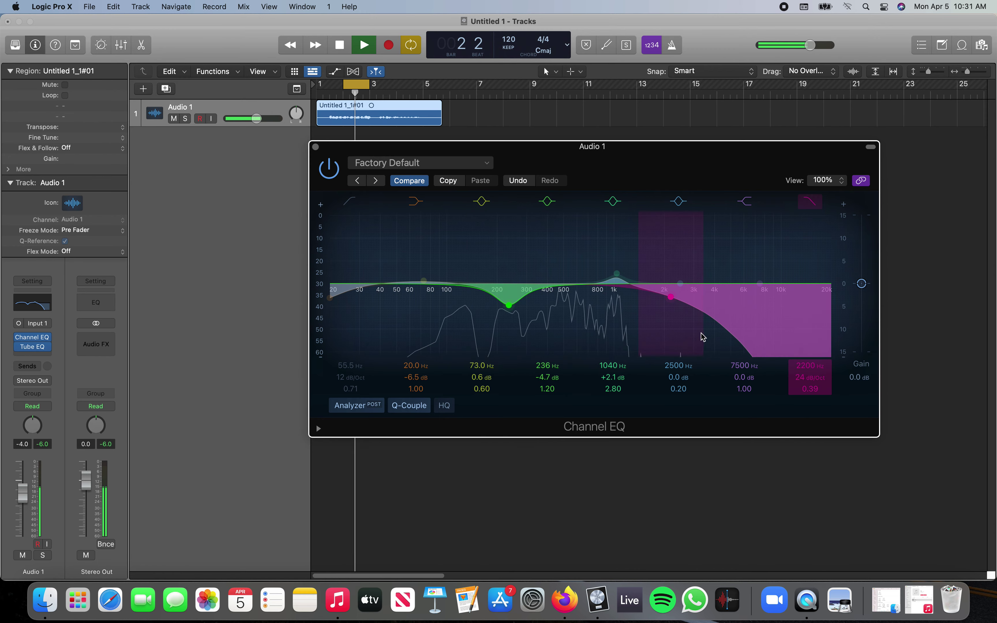
# Sweep the high cut from about 1050 up to 12600 Hz, and set the sixth band to about -0.3 dB at 2000 Hz with Q 5.60.
pyautogui.moveTo(671, 296); pyautogui.dragTo(619, 306)
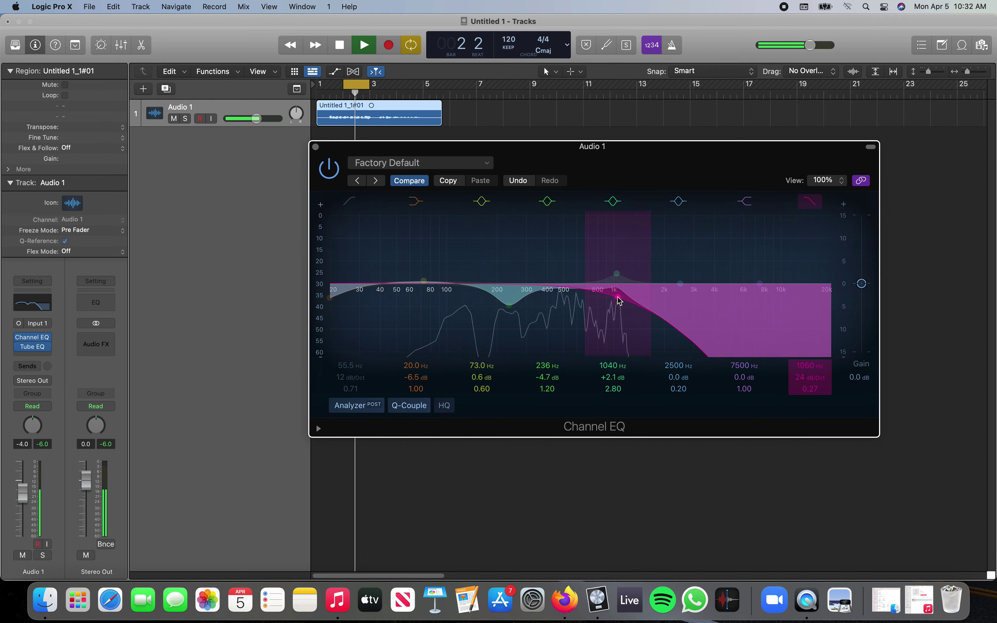
pyautogui.moveTo(618, 300); pyautogui.dragTo(798, 282)
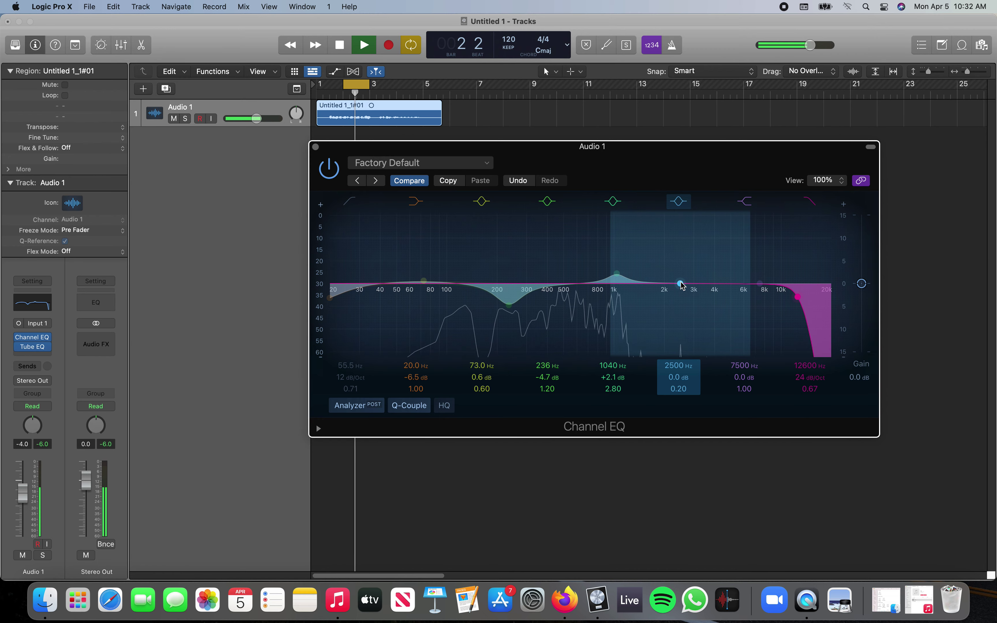
pyautogui.moveTo(678, 285)
pyautogui.mouseDown()
pyautogui.moveTo(667, 283)
pyautogui.moveTo(664, 234)
pyautogui.mouseUp()
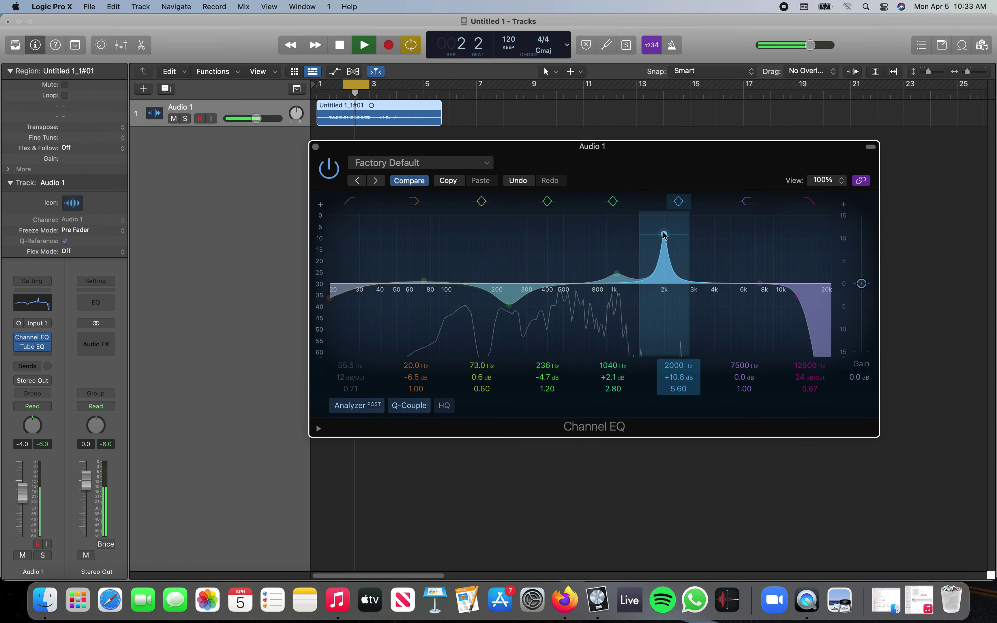
pyautogui.moveTo(663, 234); pyautogui.dragTo(663, 284)
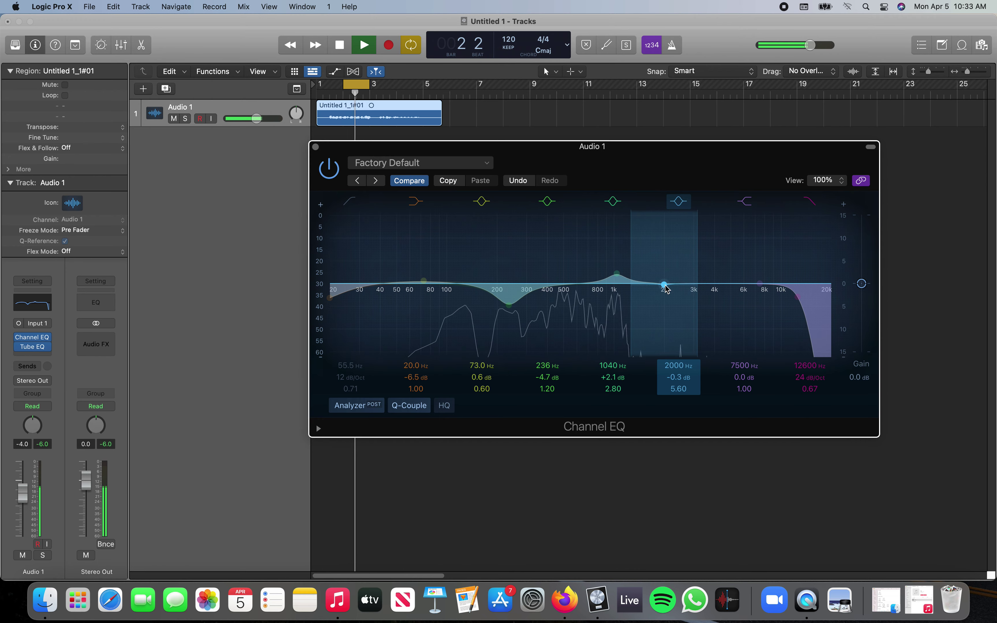